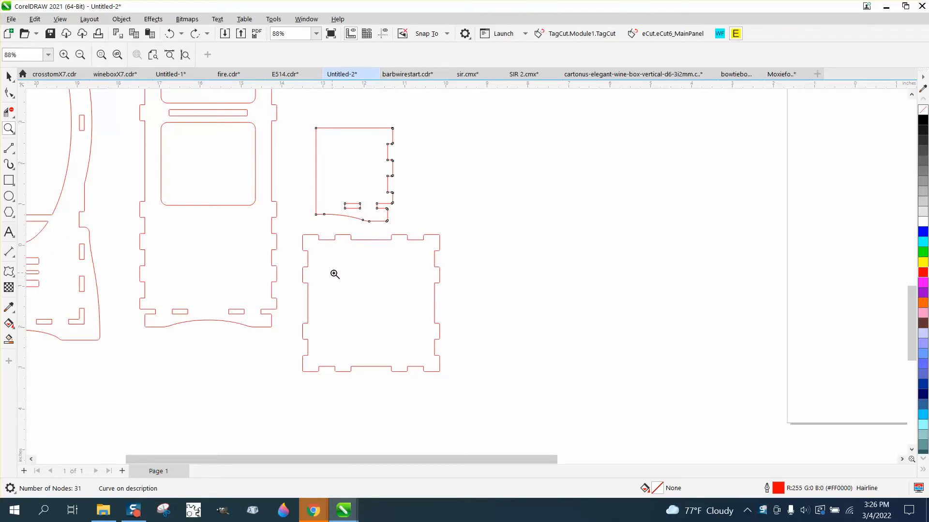
# Overlay the small panel's slot on a tab along the square panel's upper edge and compare their fit up close.
pyautogui.moveTo(267, 246); pyautogui.dragTo(301, 270)
pyautogui.scroll(-3, 298, 188)
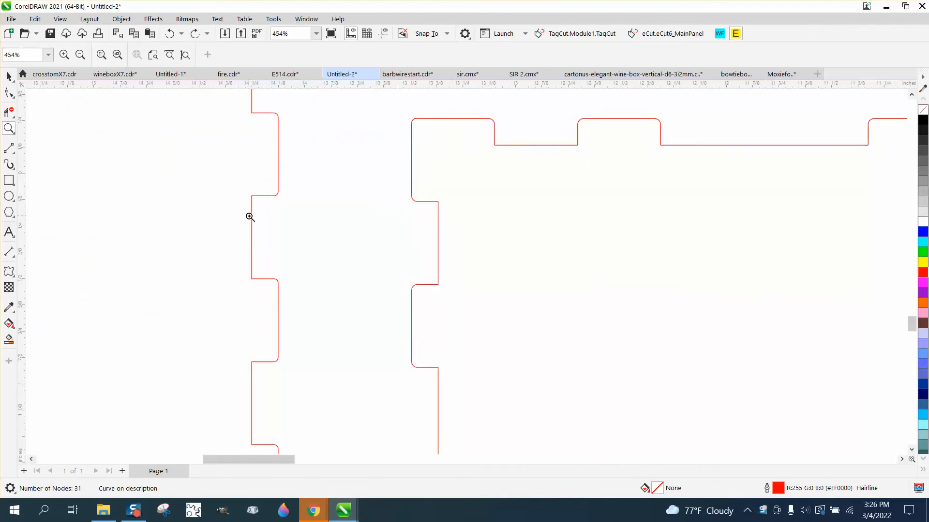
pyautogui.scroll(-3, 250, 217)
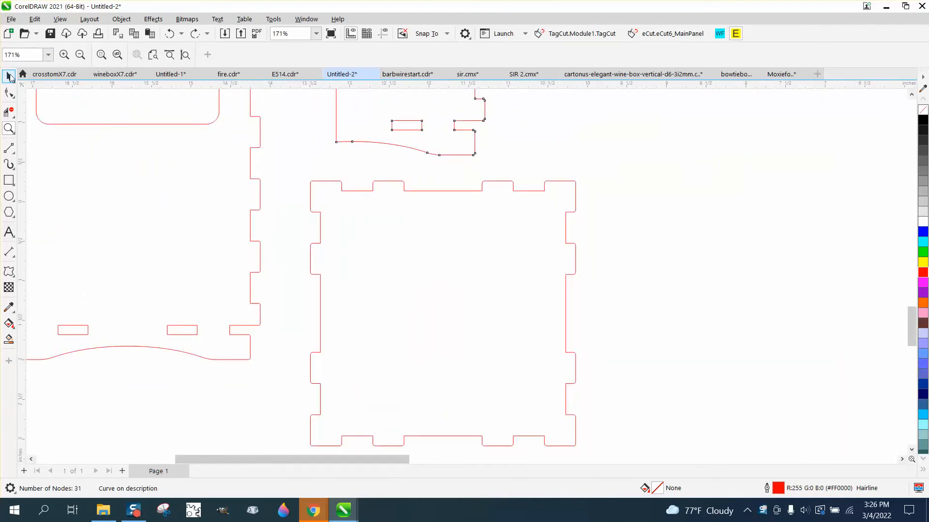
pyautogui.click(10, 76)
pyautogui.moveTo(509, 271); pyautogui.dragTo(578, 277)
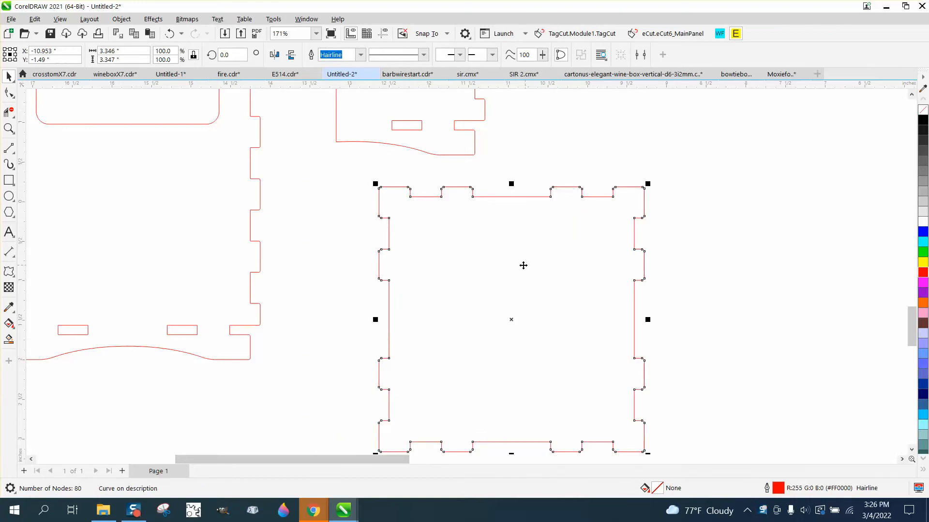
pyautogui.scroll(-3, 523, 265)
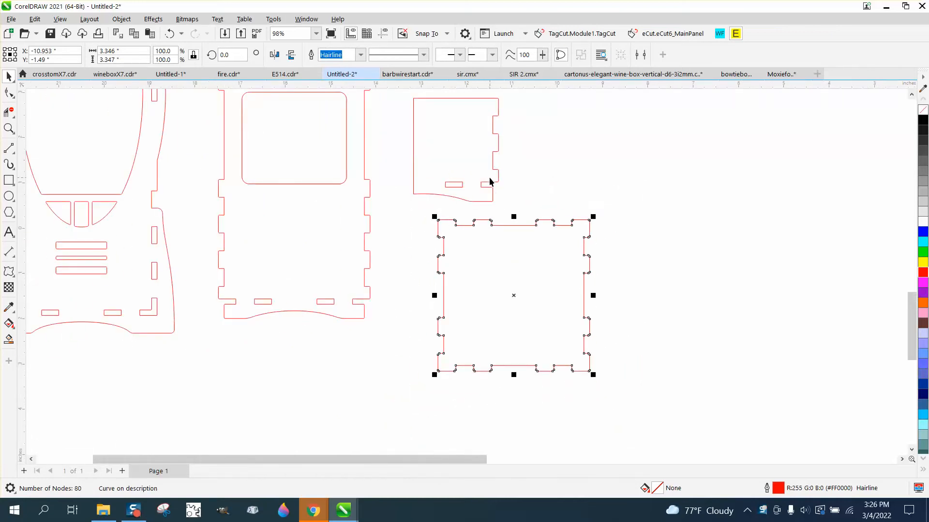
pyautogui.moveTo(490, 180)
pyautogui.mouseDown()
pyautogui.moveTo(520, 218)
pyautogui.moveTo(515, 237)
pyautogui.mouseUp()
pyautogui.click(9, 130)
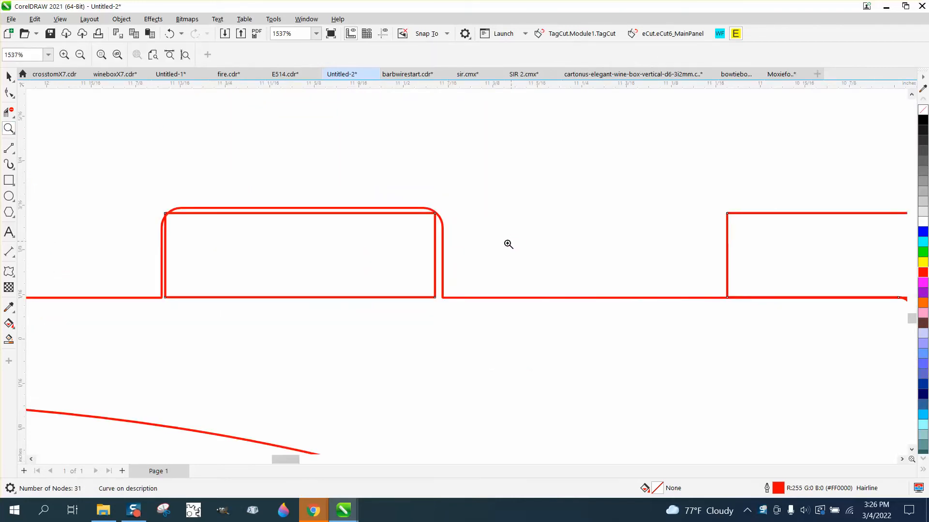
pyautogui.click(8, 77)
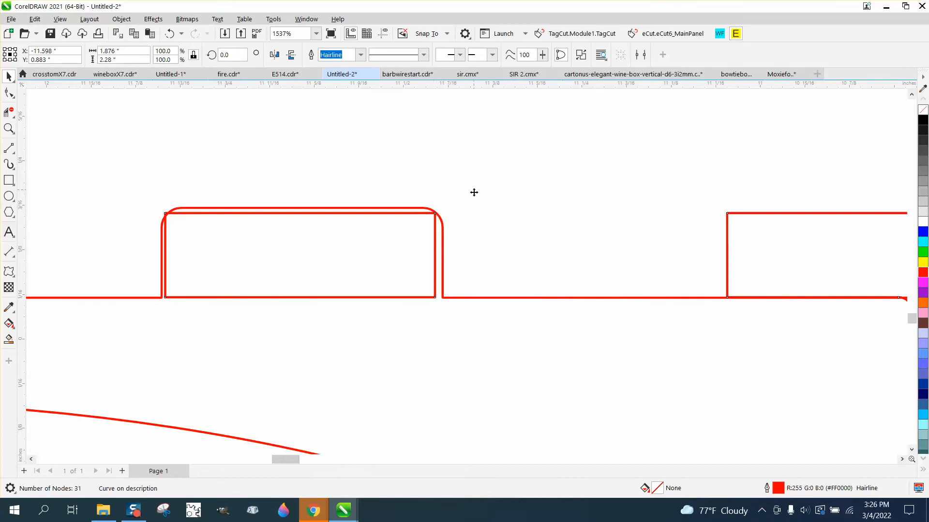
# Change the square panel's outline to blue to distinguish it from the small panel.
pyautogui.scroll(-2, 434, 339)
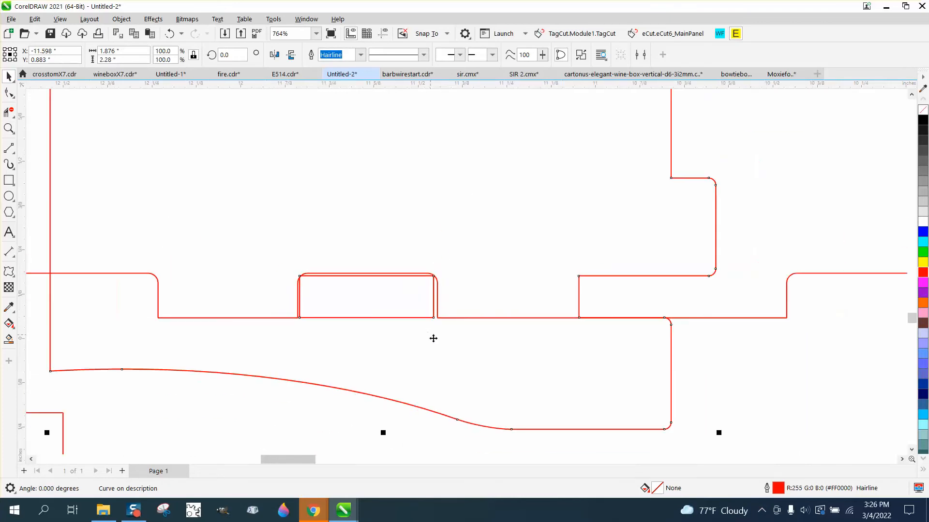
pyautogui.scroll(-3, 735, 370)
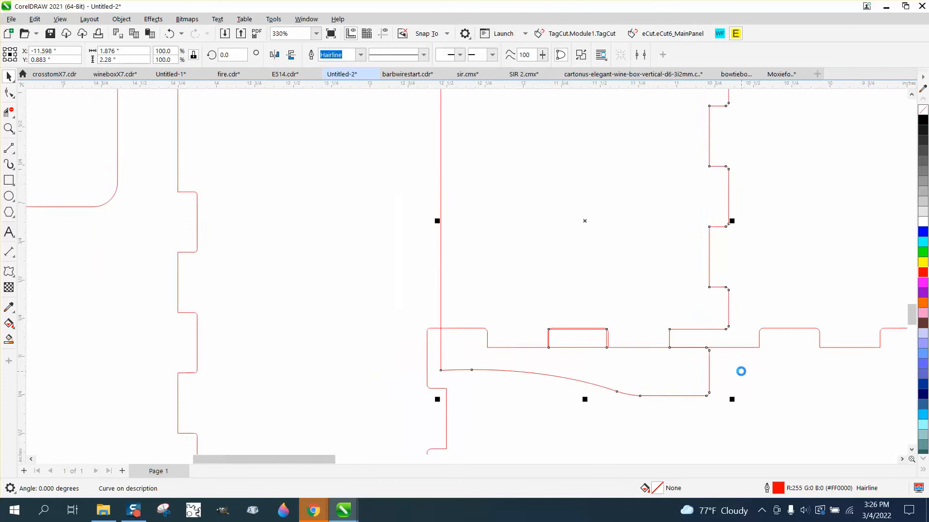
pyautogui.scroll(-1, 741, 372)
pyautogui.click(789, 375)
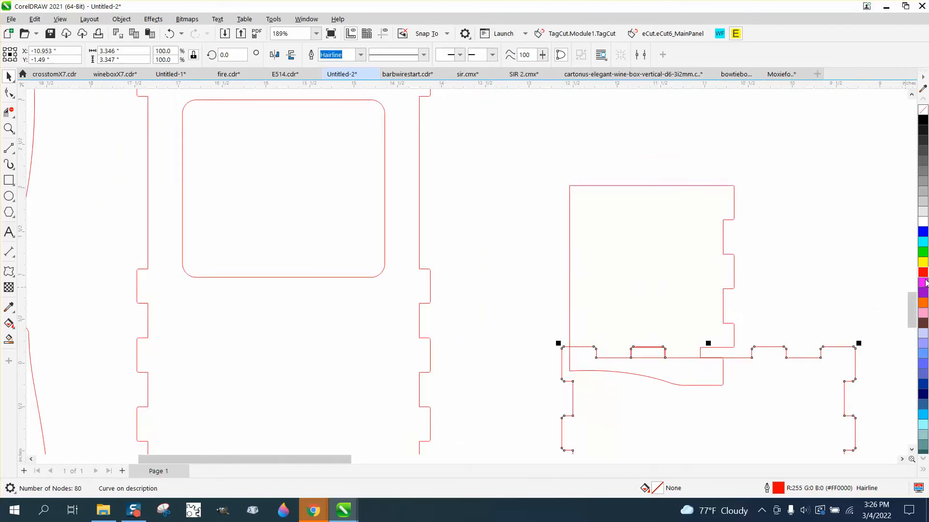
pyautogui.rightClick(923, 232)
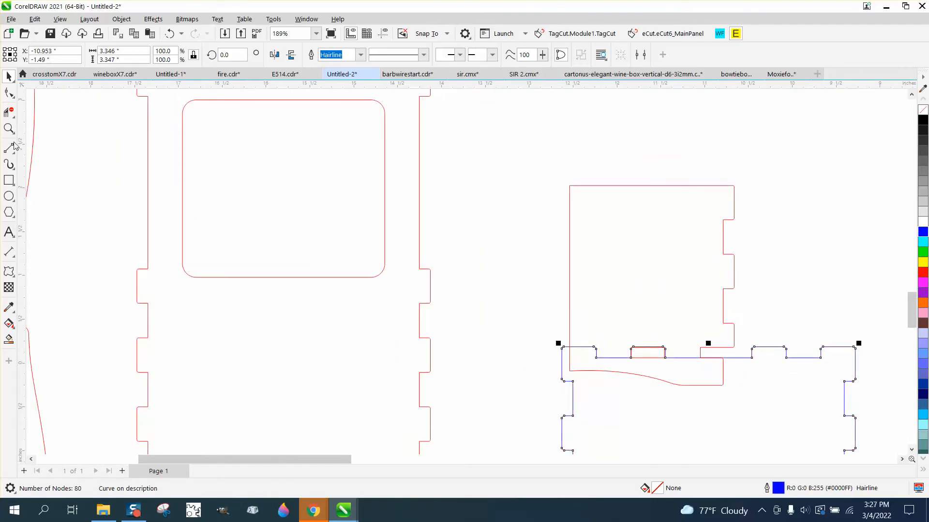
# Shift the blue square panel slightly down so its tab's width can be compared against the small panel's slot.
pyautogui.click(9, 129)
pyautogui.moveTo(603, 330); pyautogui.dragTo(707, 380)
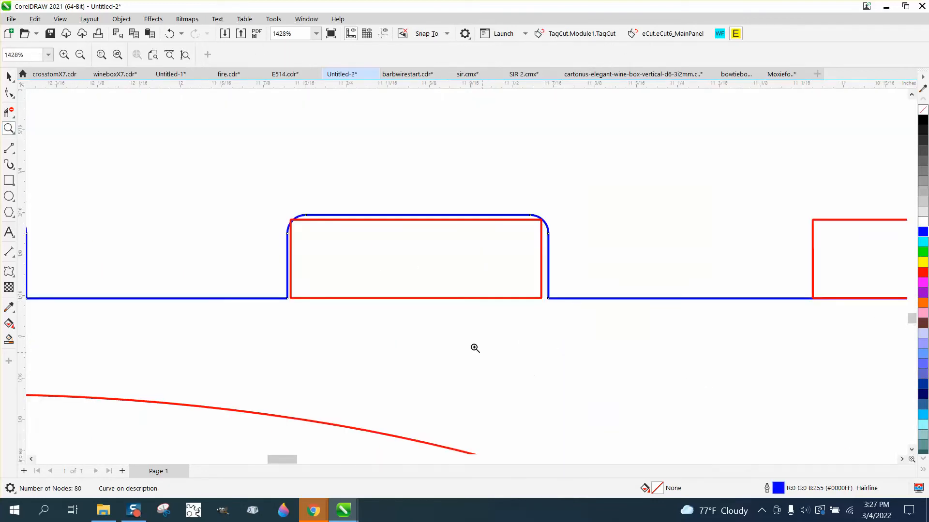
pyautogui.click(10, 77)
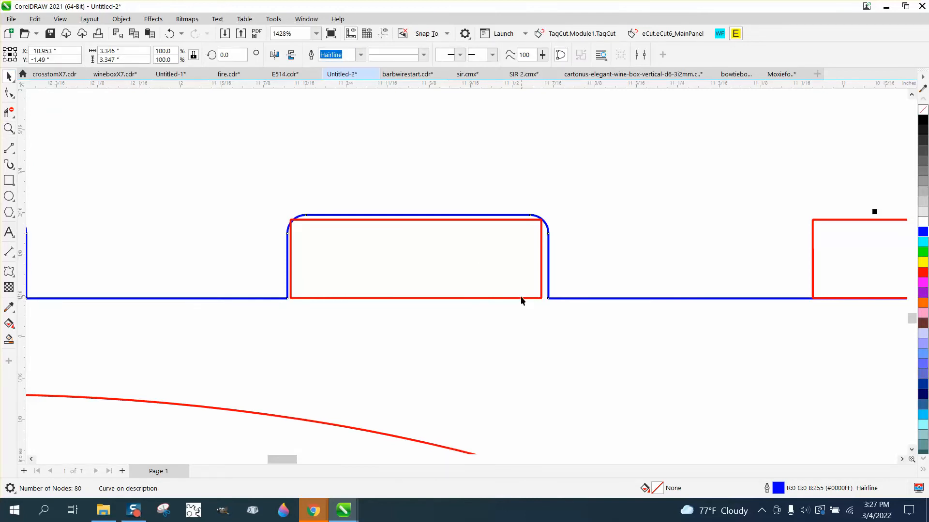
pyautogui.moveTo(548, 262); pyautogui.dragTo(544, 284)
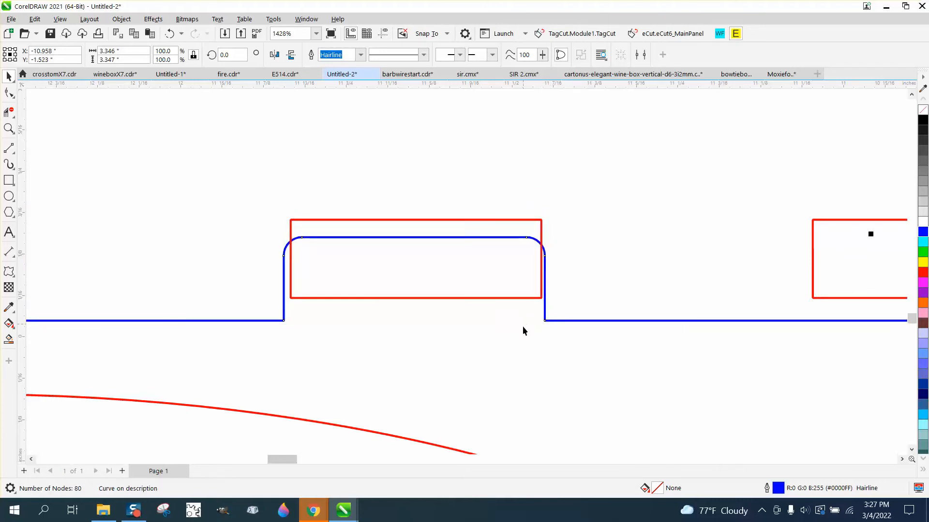
pyautogui.scroll(-6, 523, 331)
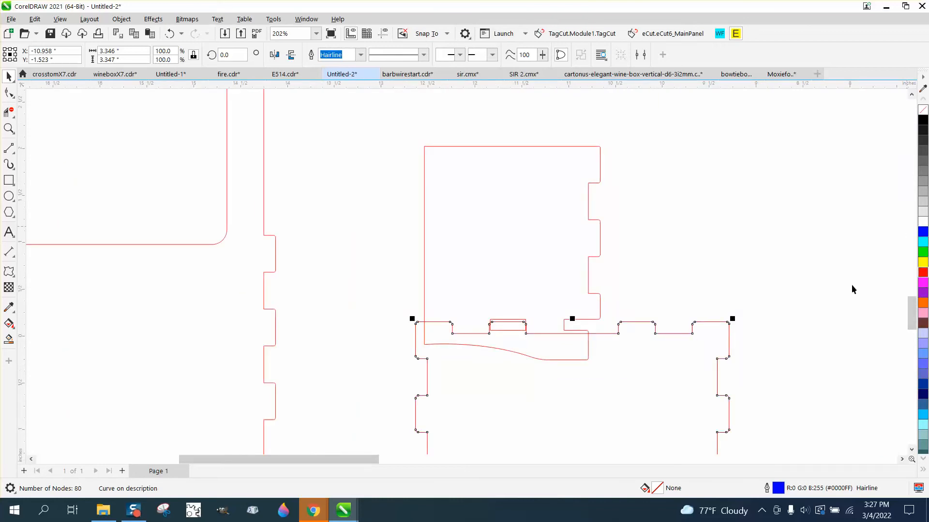
# Separate the small panel from the square panel and arrange the square panel directly below it.
pyautogui.moveTo(558, 261); pyautogui.dragTo(554, 205)
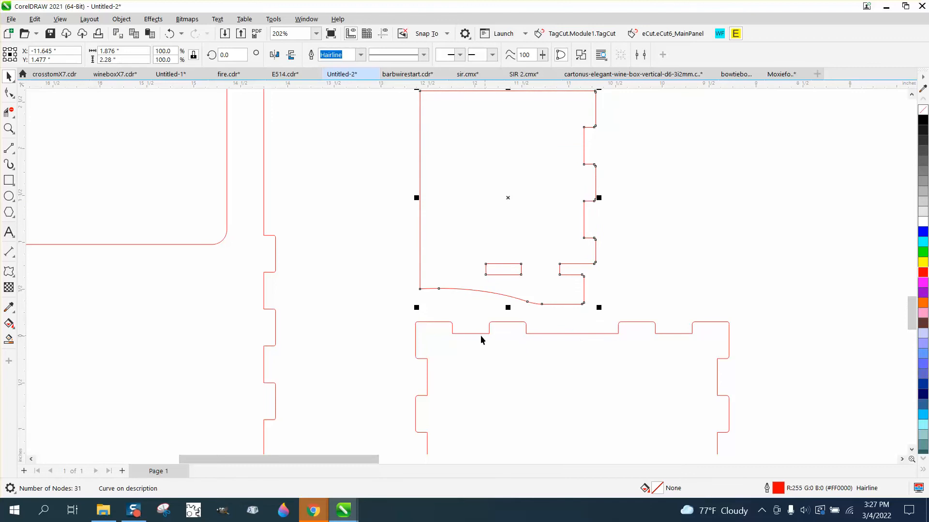
pyautogui.scroll(-4, 464, 262)
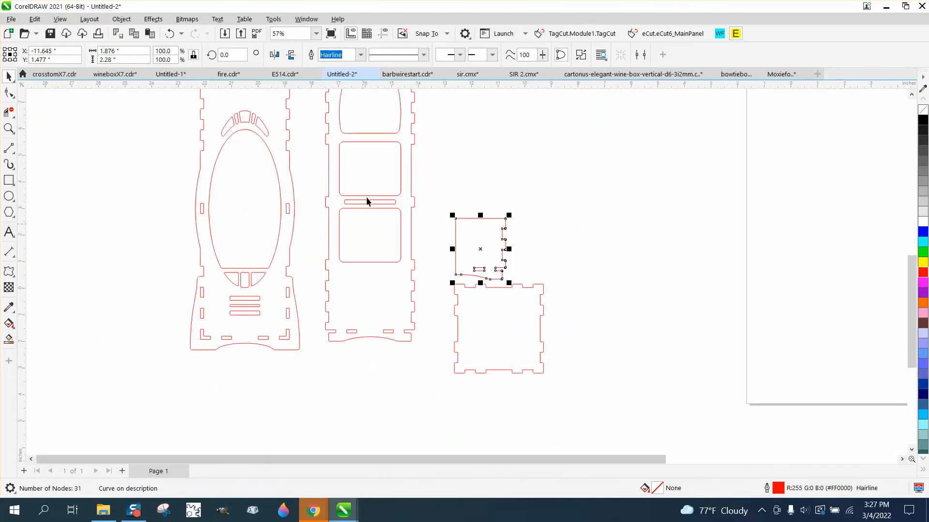
pyautogui.moveTo(497, 320); pyautogui.dragTo(148, 263)
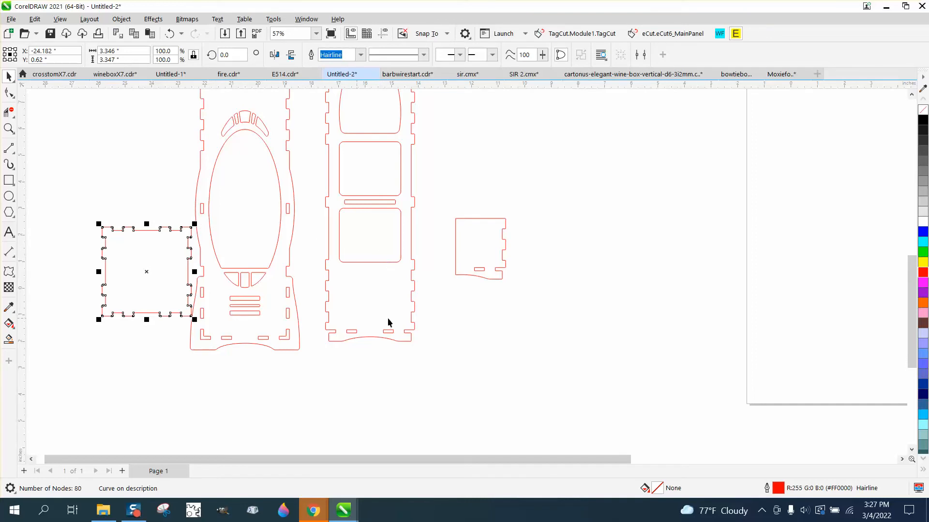
pyautogui.moveTo(166, 289); pyautogui.dragTo(497, 345)
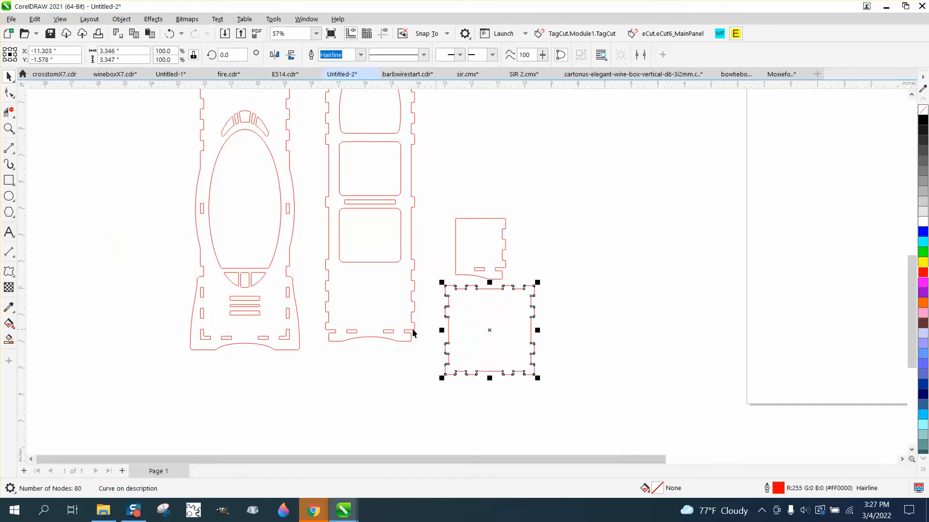
# Examine the tabs and notches along the square panel's upper edge and check the document's nudge distance.
pyautogui.click(8, 128)
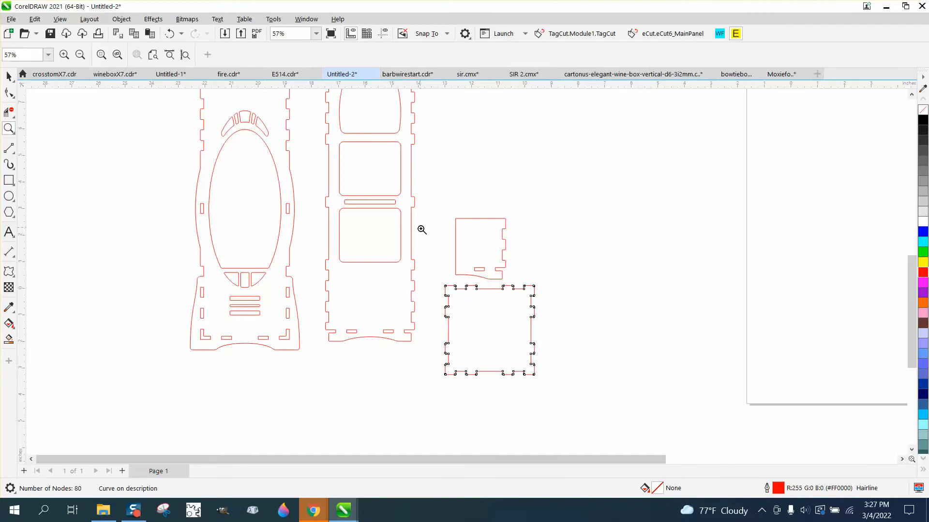
pyautogui.moveTo(441, 270); pyautogui.dragTo(601, 324)
pyautogui.scroll(-3, 537, 280)
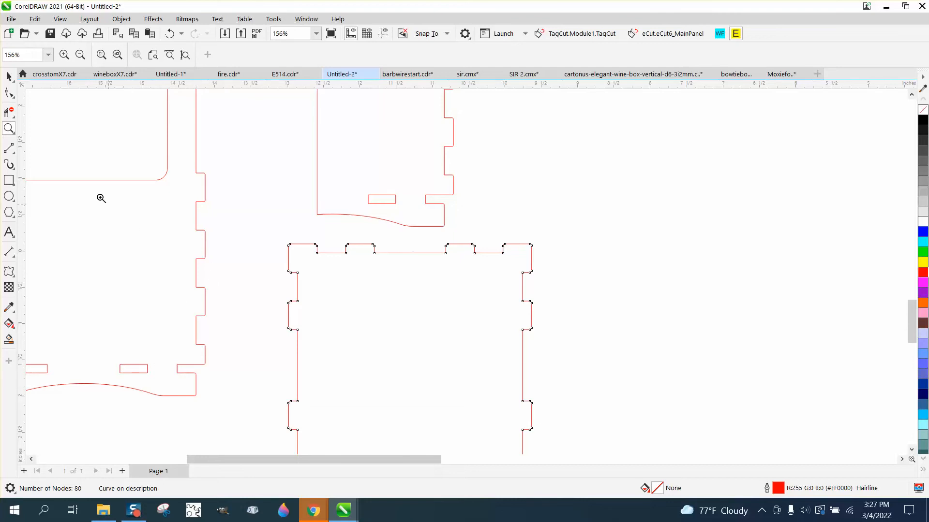
pyautogui.rightClick(399, 262)
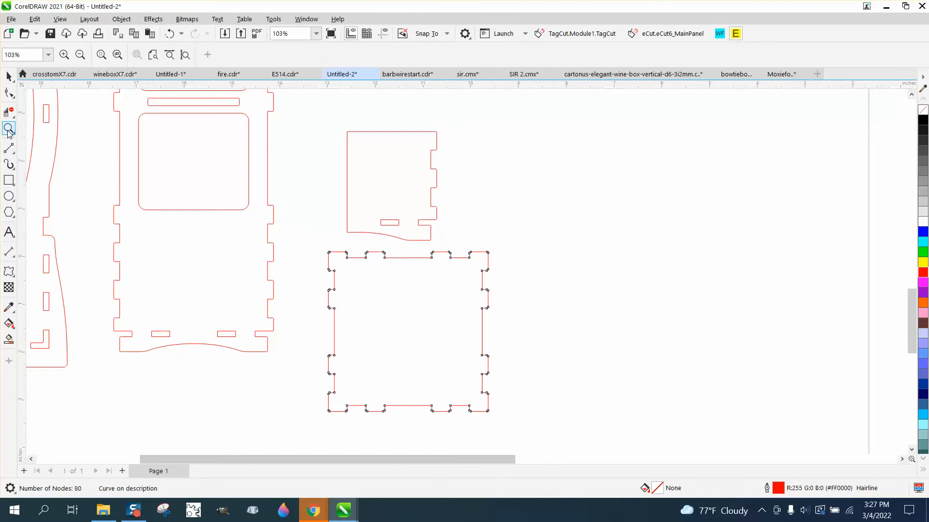
pyautogui.moveTo(320, 244); pyautogui.dragTo(560, 288)
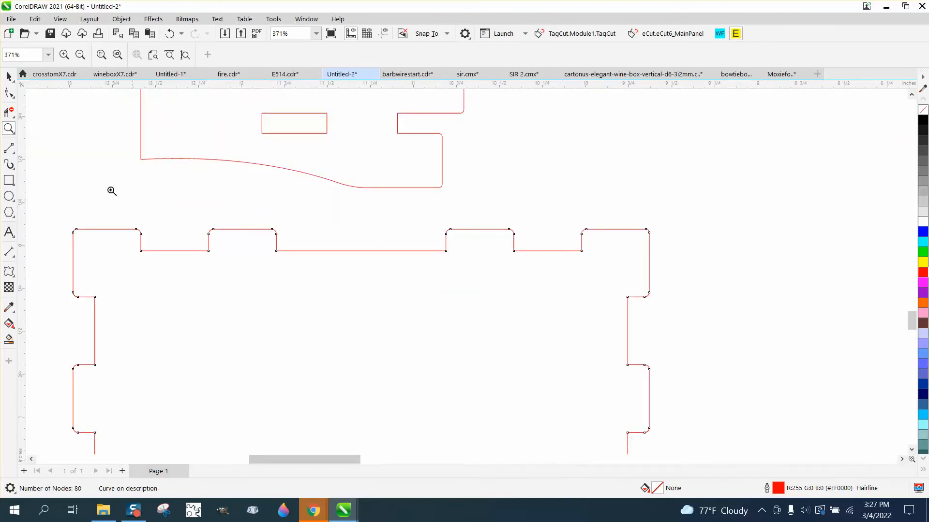
pyautogui.click(9, 76)
pyautogui.click(121, 158)
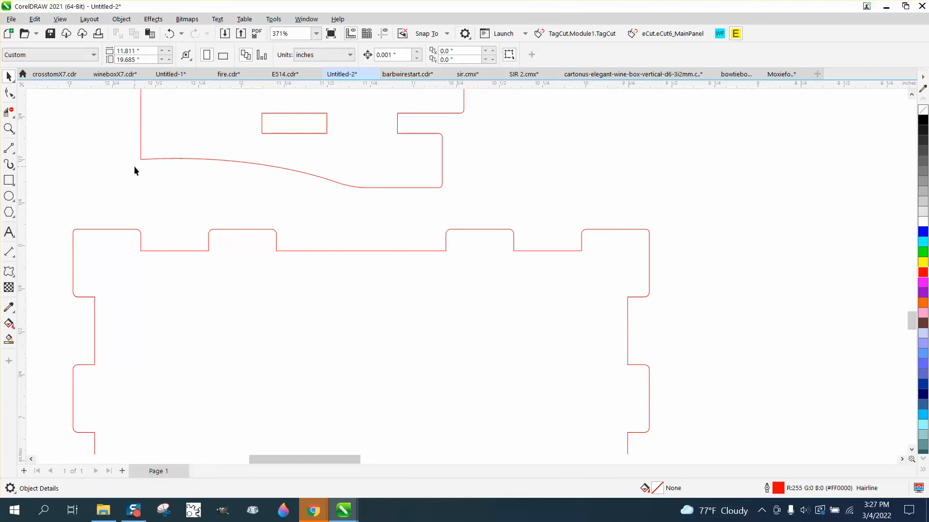
pyautogui.scroll(-2, 134, 167)
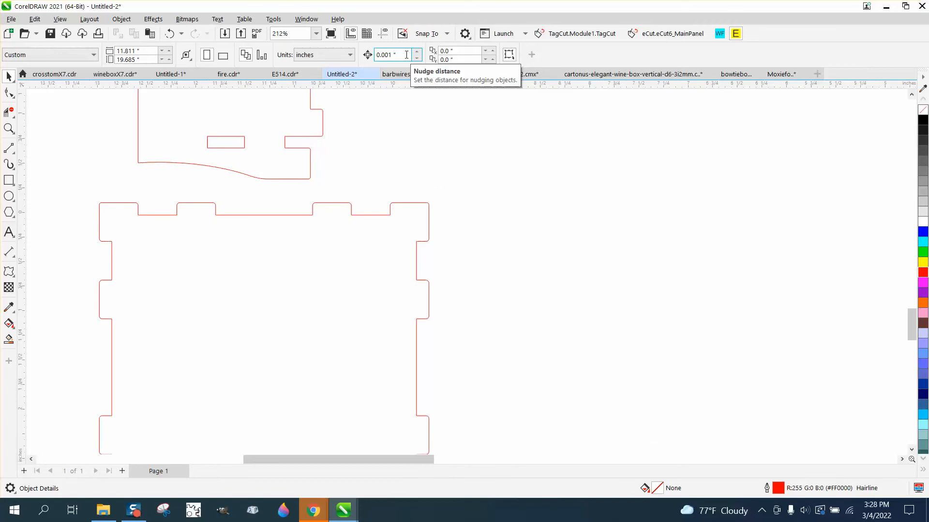
# Edit the square panel's nodes, nudging the lower-edge nodes of the uppermost tabs on both vertical sides up by 0.001 inch.
pyautogui.click(8, 92)
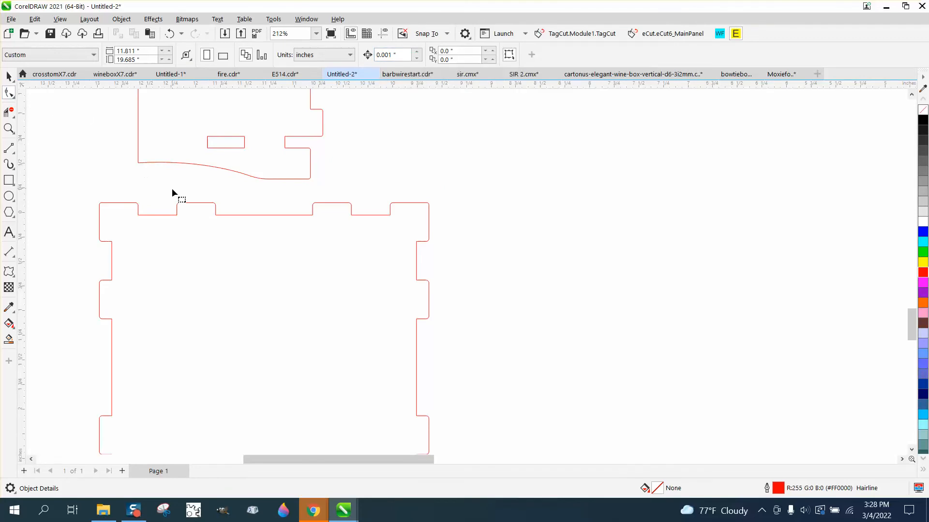
pyautogui.click(111, 257)
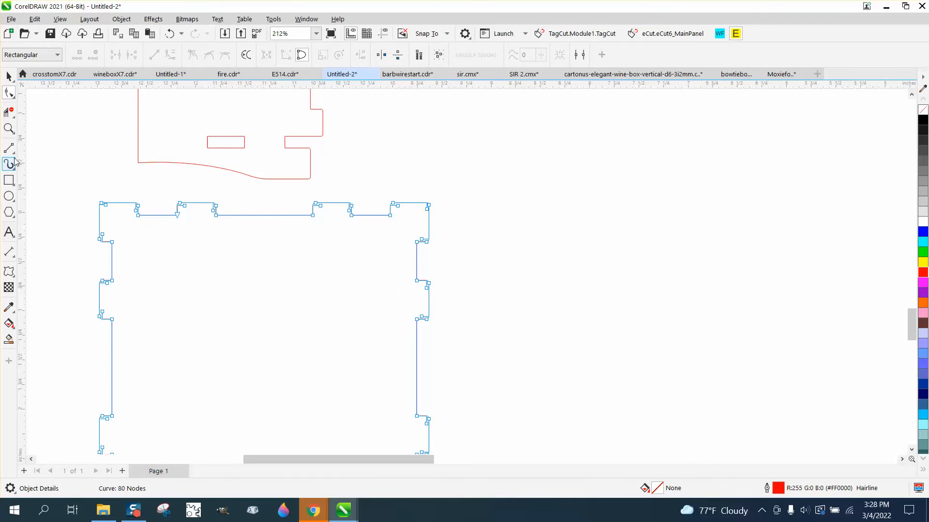
pyautogui.click(9, 128)
pyautogui.moveTo(66, 261); pyautogui.dragTo(558, 349)
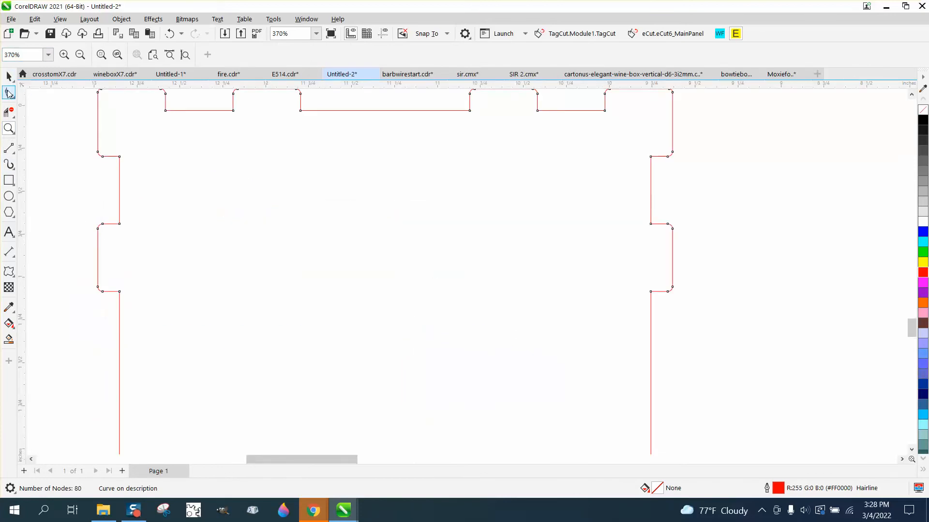
pyautogui.click(9, 92)
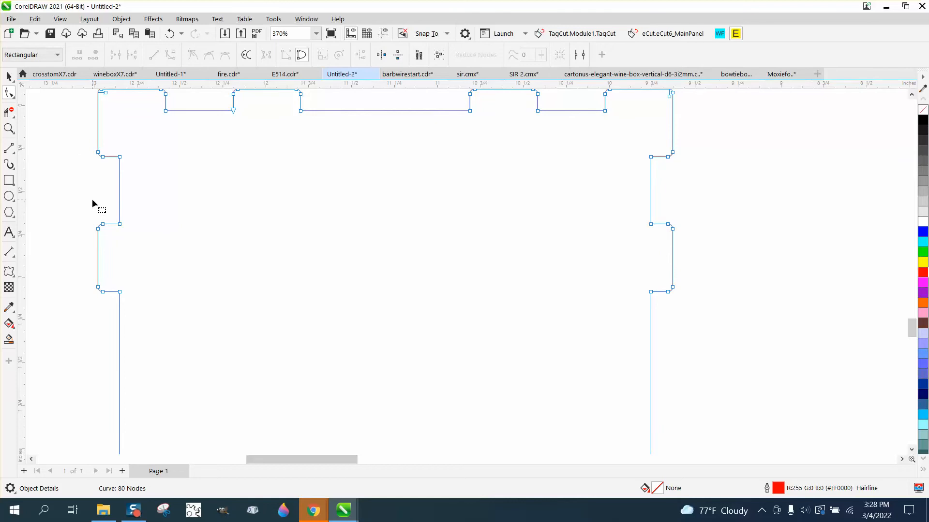
pyautogui.moveTo(81, 211); pyautogui.dragTo(423, 244)
pyautogui.moveTo(654, 243); pyautogui.dragTo(701, 249)
pyautogui.click(75, 172)
pyautogui.moveTo(685, 170); pyautogui.dragTo(686, 170)
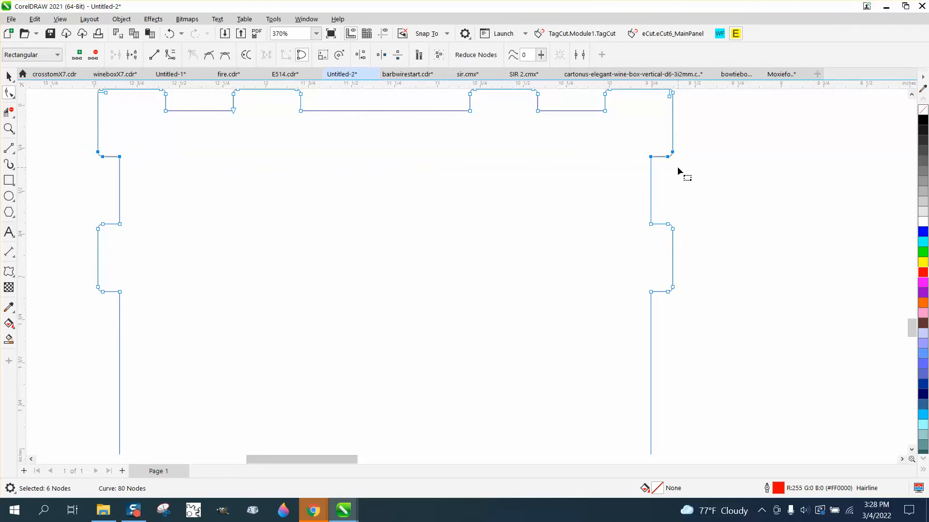
pyautogui.press('Up')
# Select and nudge the edge nodes of the remaining tabs on both vertical sides of the square panel to narrow them.
pyautogui.moveTo(75, 209); pyautogui.dragTo(71, 320)
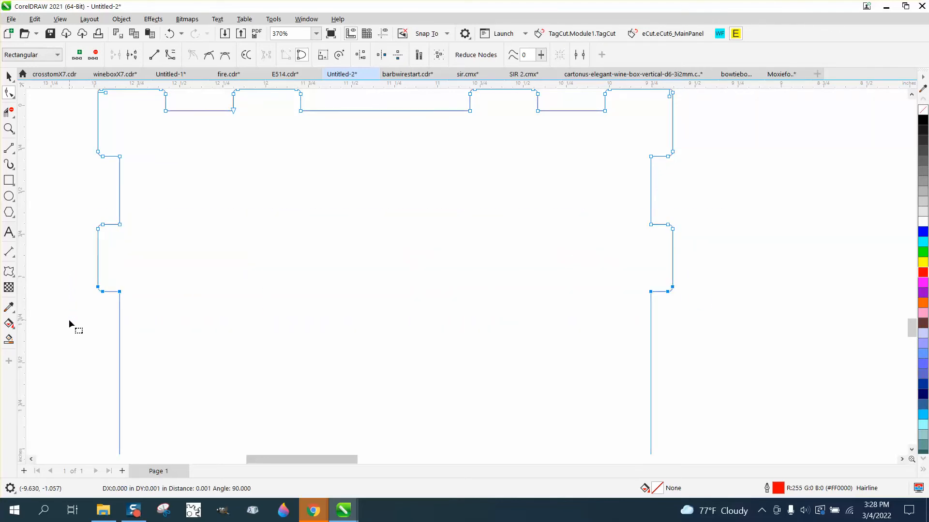
pyautogui.scroll(-3, 89, 304)
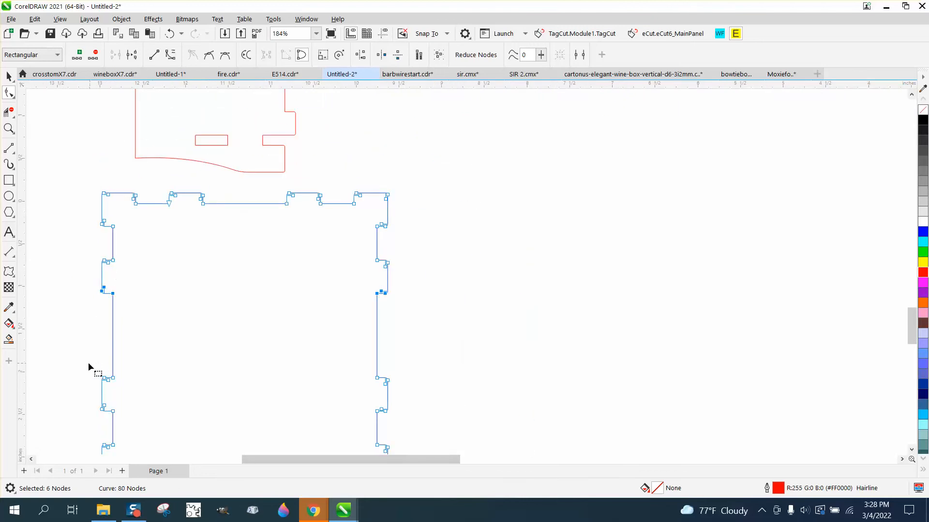
pyautogui.moveTo(87, 373); pyautogui.dragTo(84, 421)
pyautogui.scroll(-2, 914, 325)
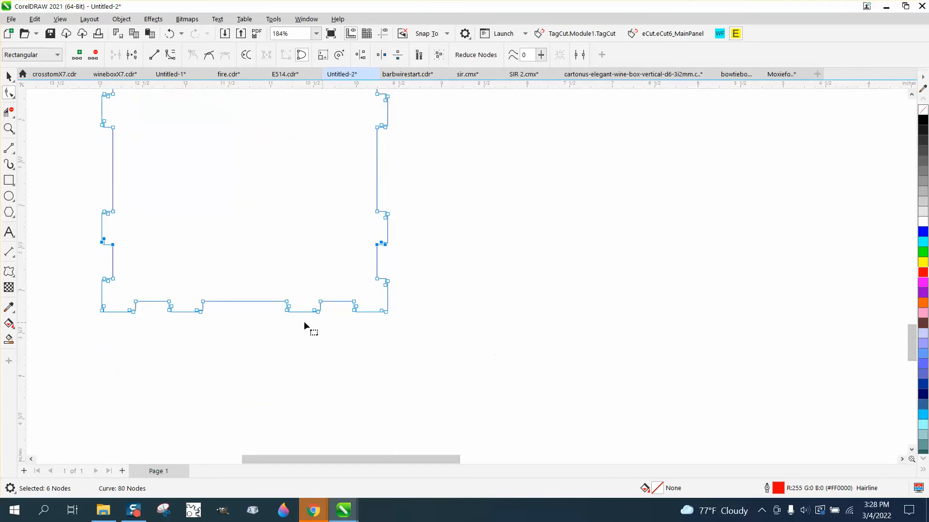
pyautogui.moveTo(91, 271); pyautogui.dragTo(400, 292)
pyautogui.scroll(-1, 428, 312)
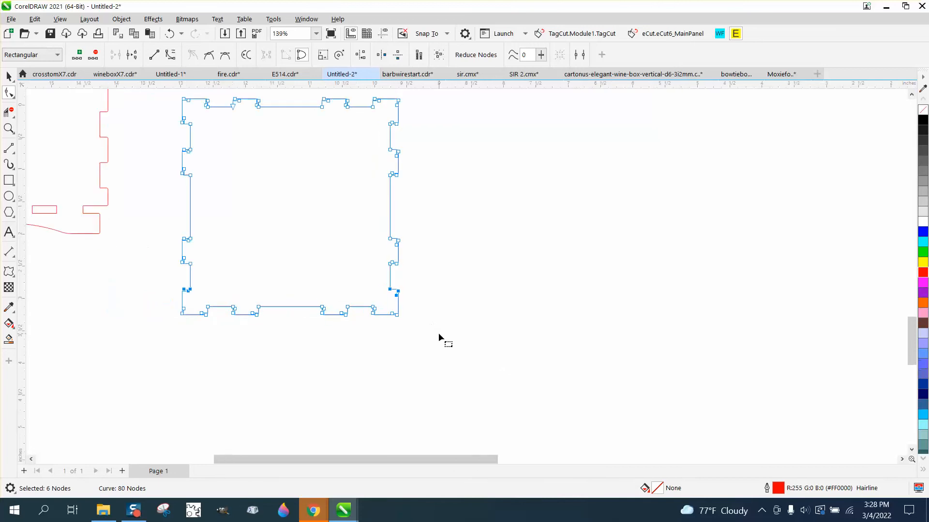
pyautogui.click(9, 76)
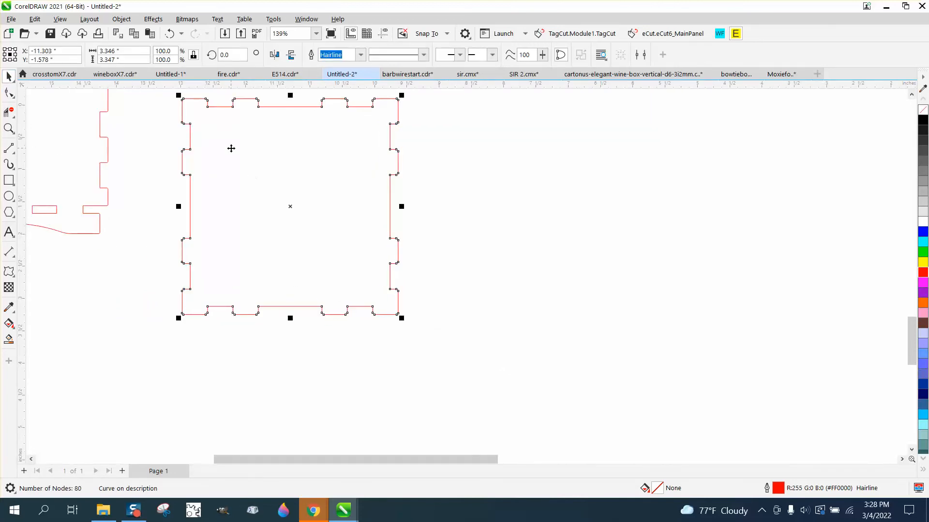
pyautogui.click(9, 128)
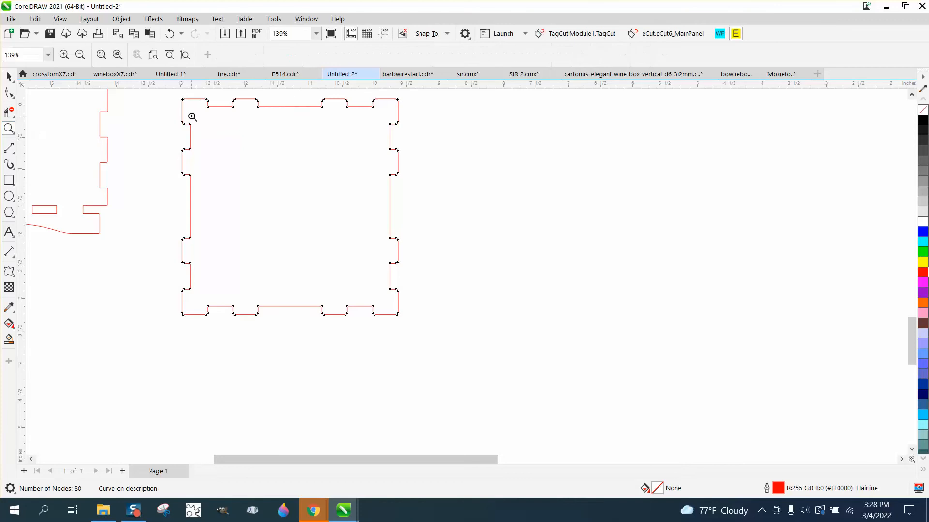
# Select and nudge the edge nodes of the tabs on the left half of the square panel's upper and lower sides to narrow them.
pyautogui.moveTo(183, 95); pyautogui.dragTo(532, 399)
pyautogui.click(8, 92)
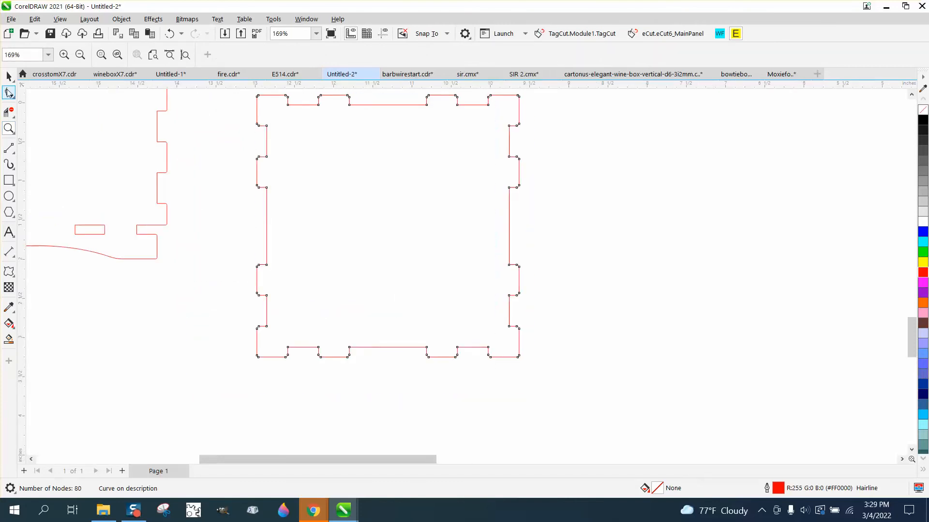
pyautogui.moveTo(285, 101); pyautogui.dragTo(297, 344)
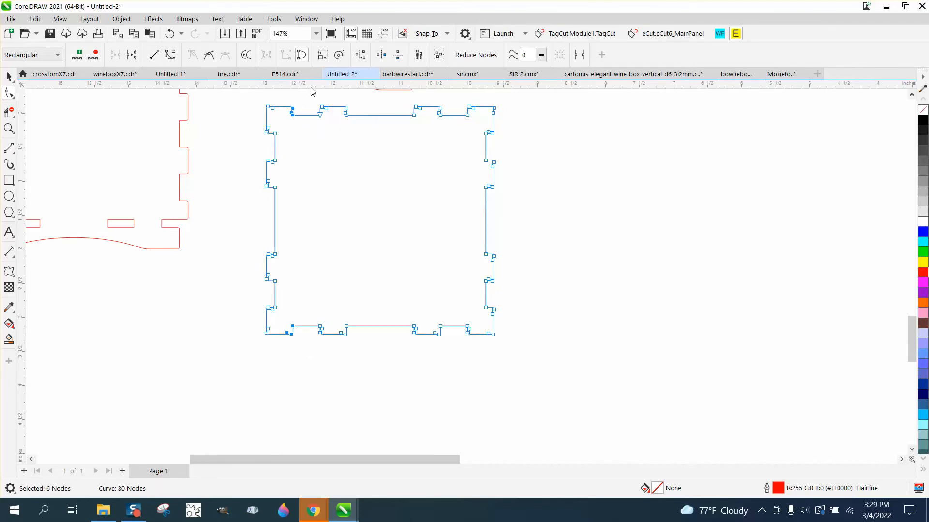
pyautogui.moveTo(311, 92); pyautogui.dragTo(326, 331)
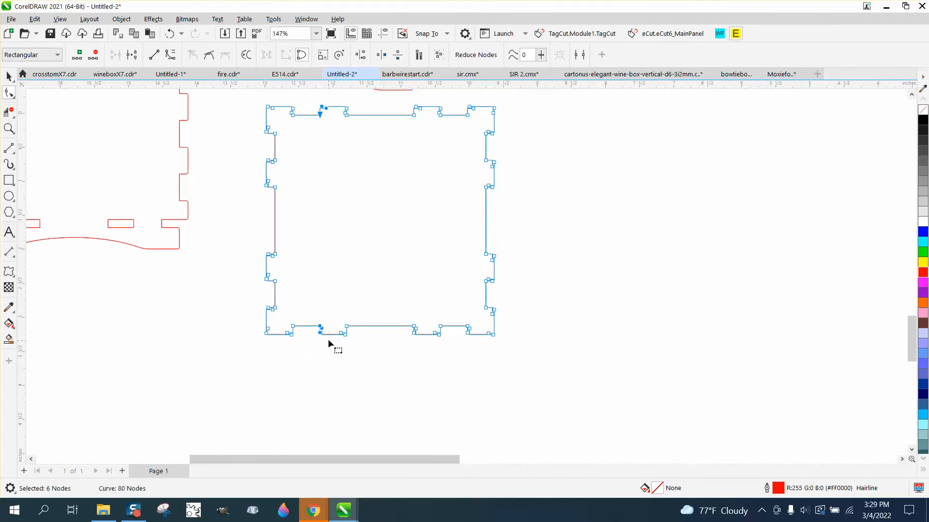
pyautogui.click(336, 97)
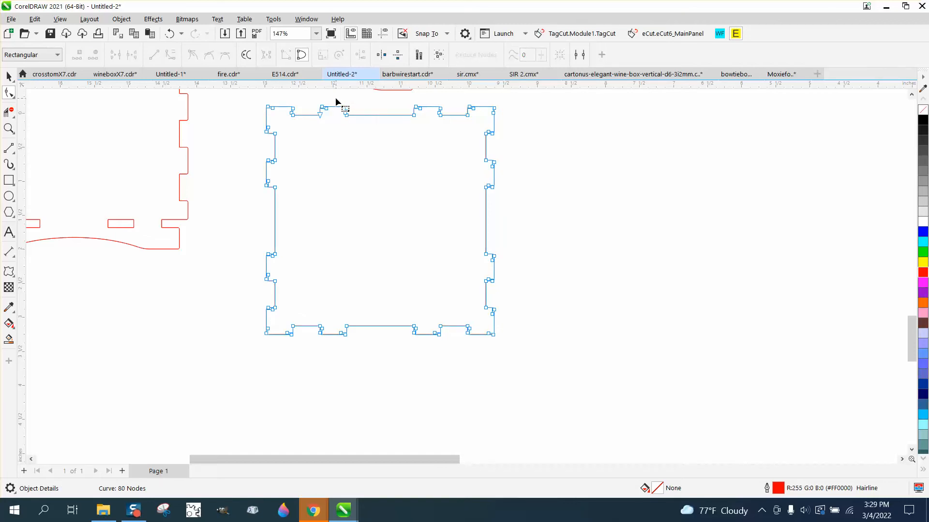
pyautogui.moveTo(337, 98); pyautogui.dragTo(357, 352)
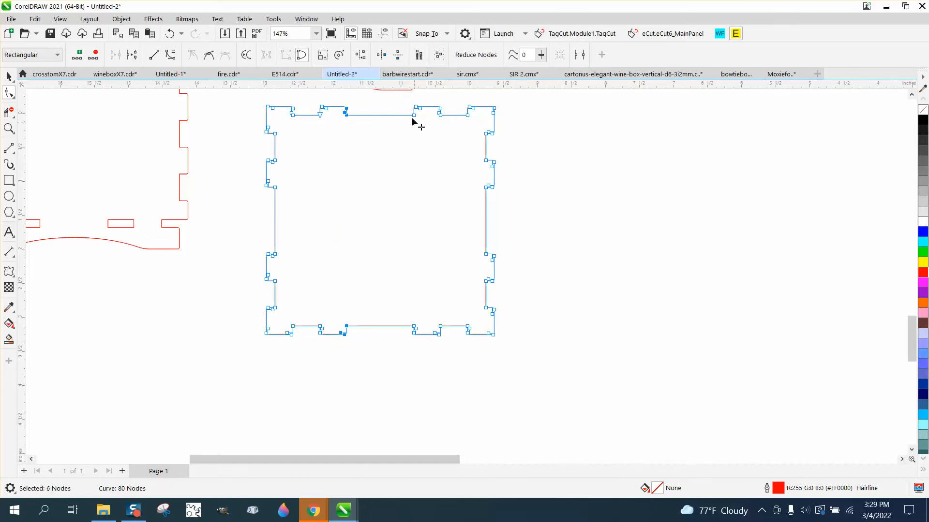
# Narrow the tabs on the right half of the square panel's upper and lower sides by nudging their edge nodes.
pyautogui.moveTo(407, 99); pyautogui.dragTo(409, 246)
pyautogui.moveTo(414, 357); pyautogui.dragTo(425, 356)
pyautogui.moveTo(430, 98); pyautogui.dragTo(448, 353)
pyautogui.moveTo(458, 100); pyautogui.dragTo(474, 366)
pyautogui.click(9, 76)
# Move the small panel slightly up and away from the square panel and change its outline to blue.
pyautogui.scroll(-2, 595, 307)
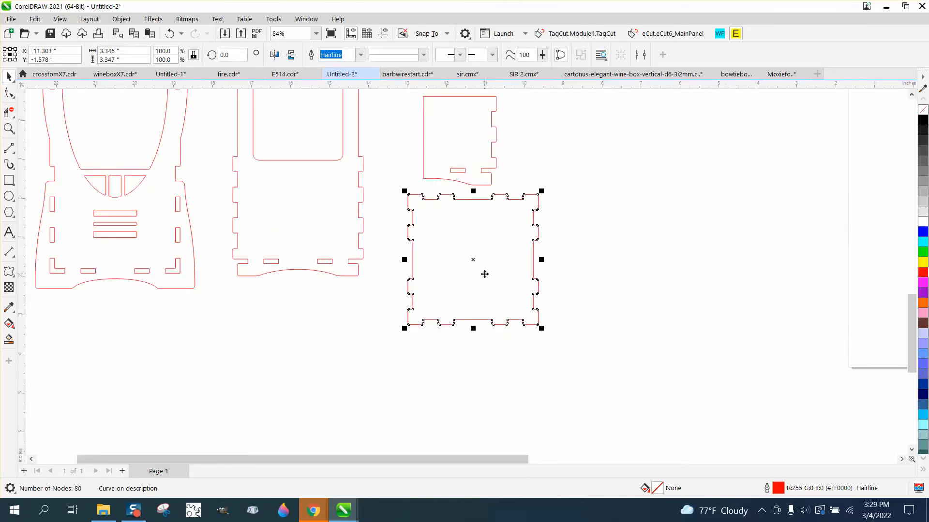
pyautogui.scroll(-2, 414, 313)
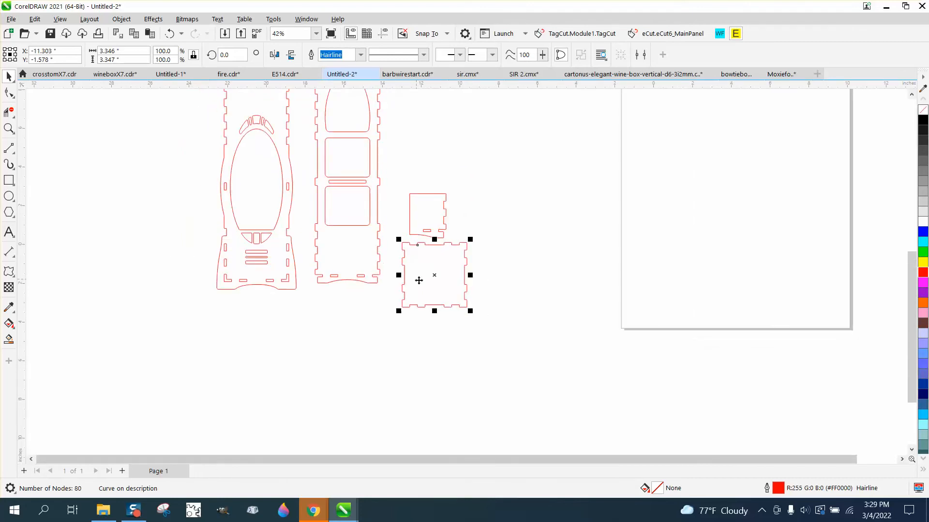
pyautogui.click(442, 209)
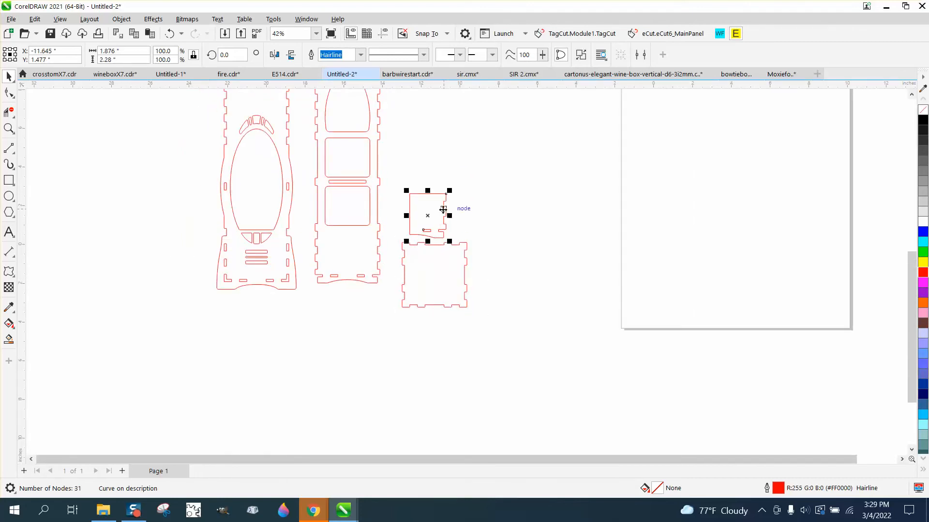
pyautogui.moveTo(439, 213)
pyautogui.mouseDown()
pyautogui.moveTo(498, 213)
pyautogui.moveTo(502, 234)
pyautogui.moveTo(483, 201)
pyautogui.moveTo(445, 203)
pyautogui.mouseUp()
pyautogui.click(8, 128)
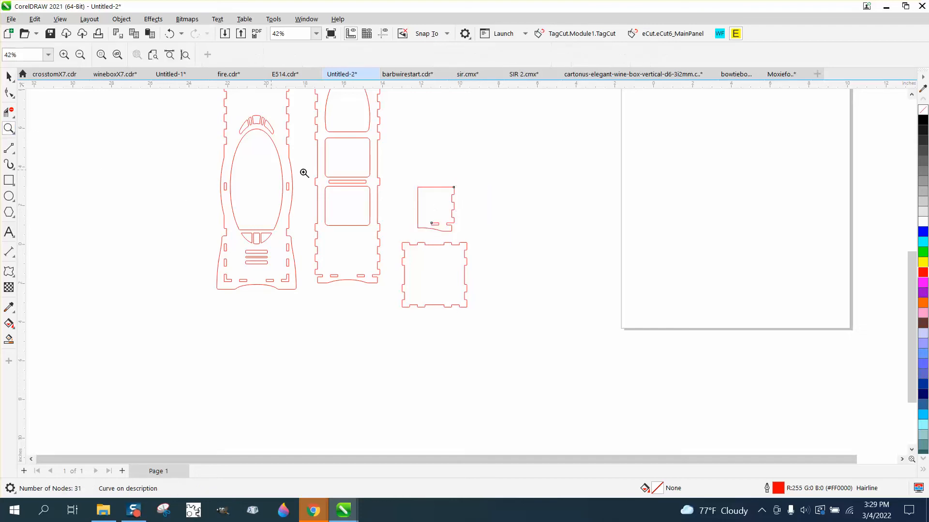
pyautogui.moveTo(462, 251); pyautogui.dragTo(575, 312)
pyautogui.click(8, 76)
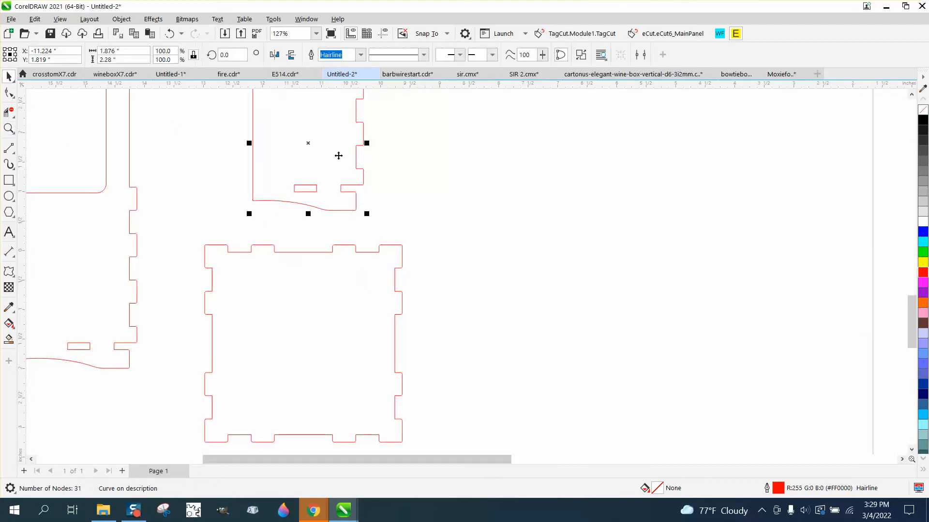
pyautogui.rightClick(922, 232)
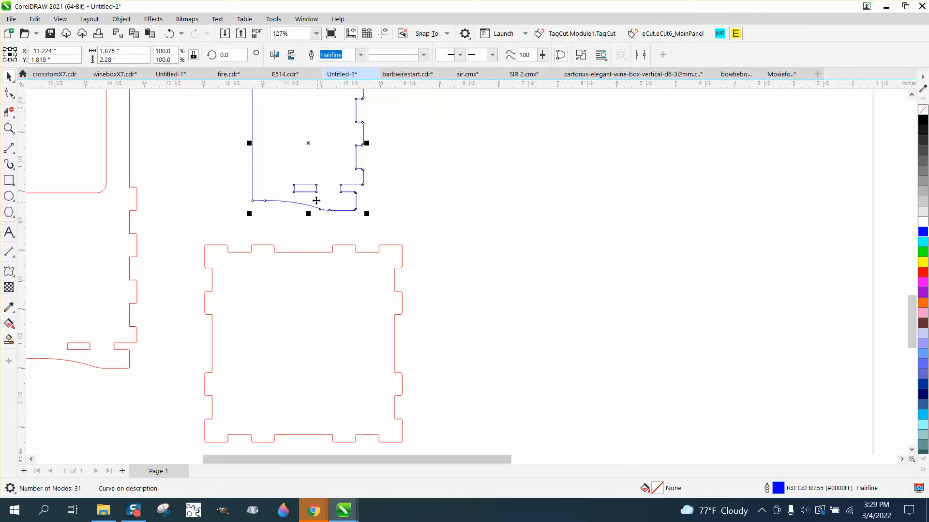
# Overlay the small blue panel on the square panel so its slot sits centred within the tab on the upper edge.
pyautogui.moveTo(309, 189); pyautogui.dragTo(341, 225)
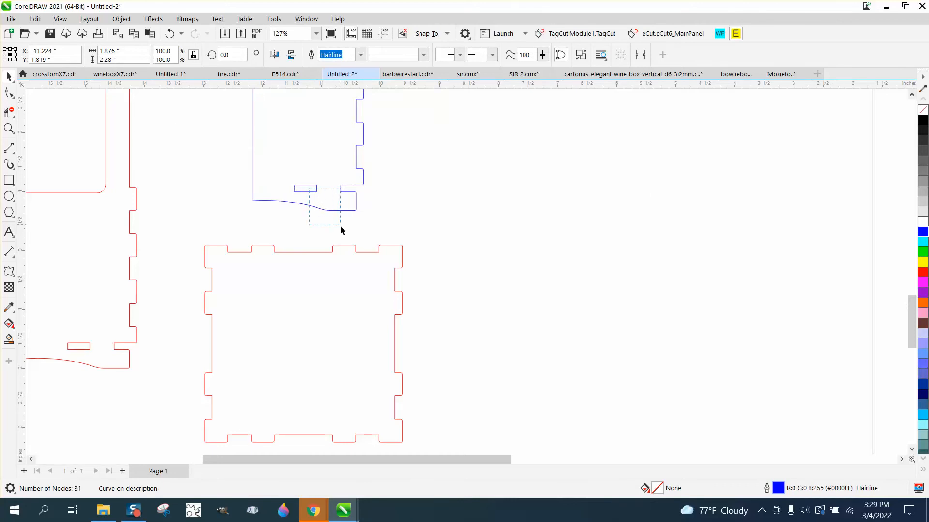
pyautogui.click(308, 195)
pyautogui.moveTo(304, 194); pyautogui.dragTo(410, 265)
pyautogui.click(9, 128)
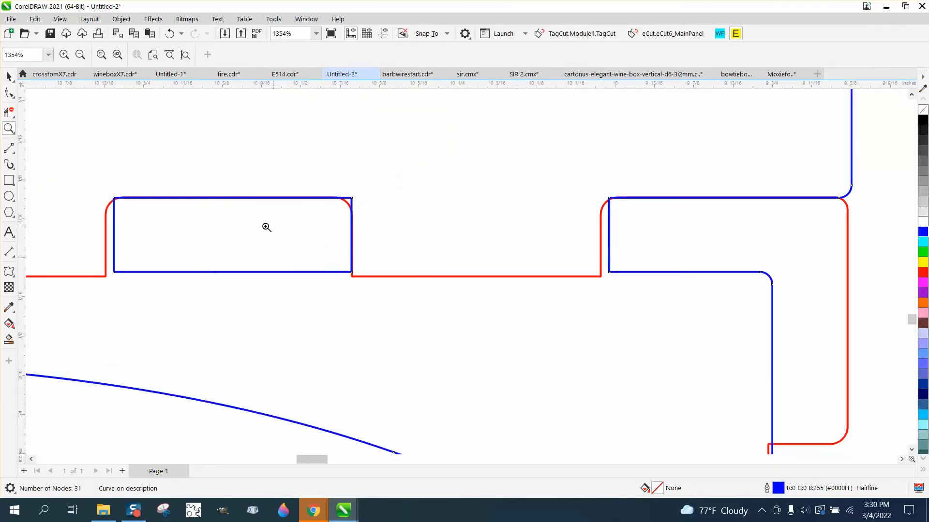
pyautogui.click(8, 76)
pyautogui.scroll(-2, 377, 230)
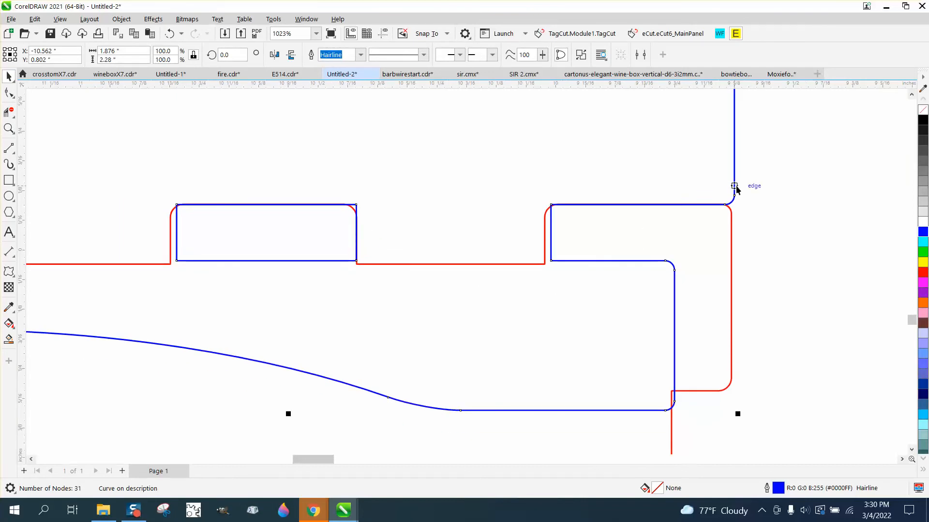
pyautogui.moveTo(734, 187); pyautogui.dragTo(736, 186)
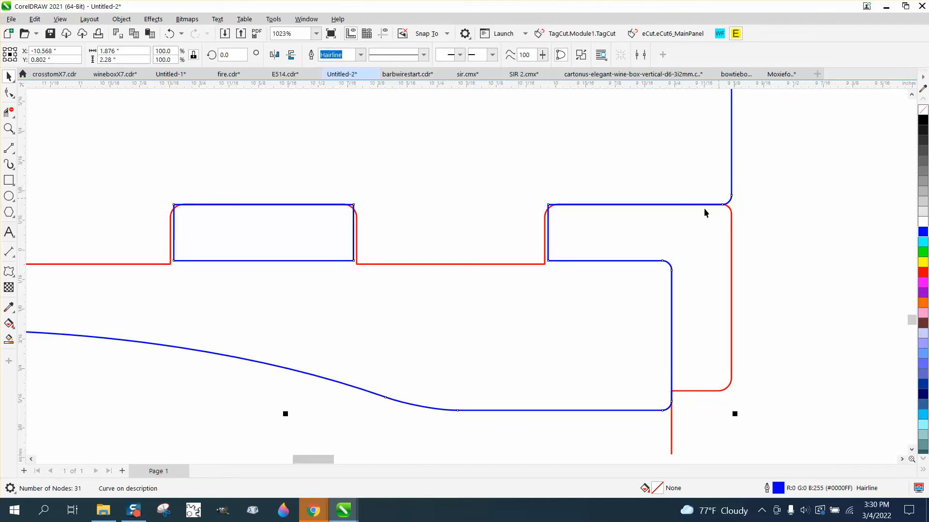
# Try to dimension the width of the square panel's tab that lies under the blue panel's slot.
pyautogui.scroll(-5, 704, 209)
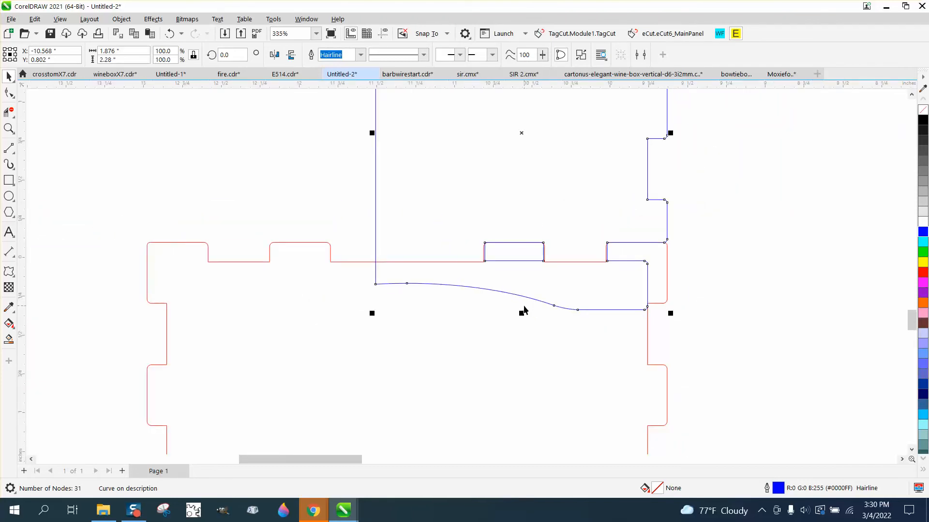
pyautogui.scroll(-1, 510, 274)
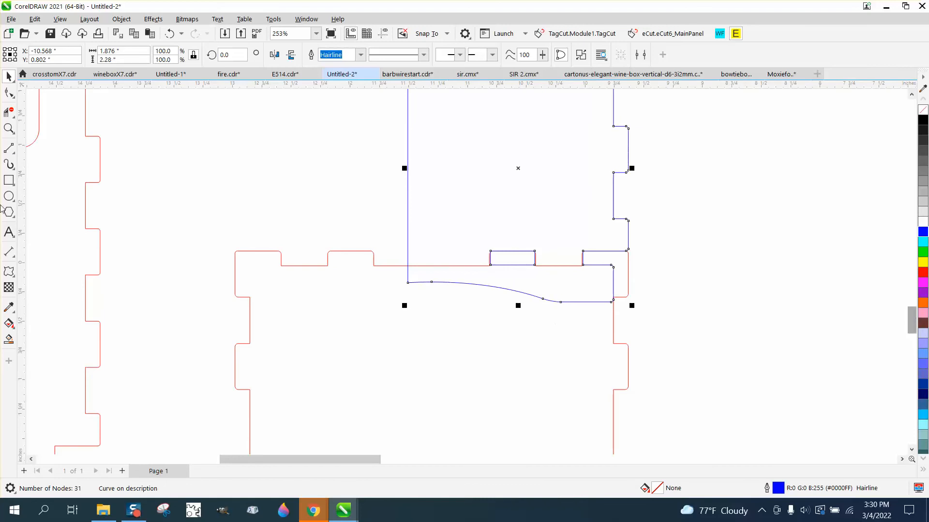
pyautogui.click(8, 128)
pyautogui.moveTo(481, 248); pyautogui.dragTo(581, 277)
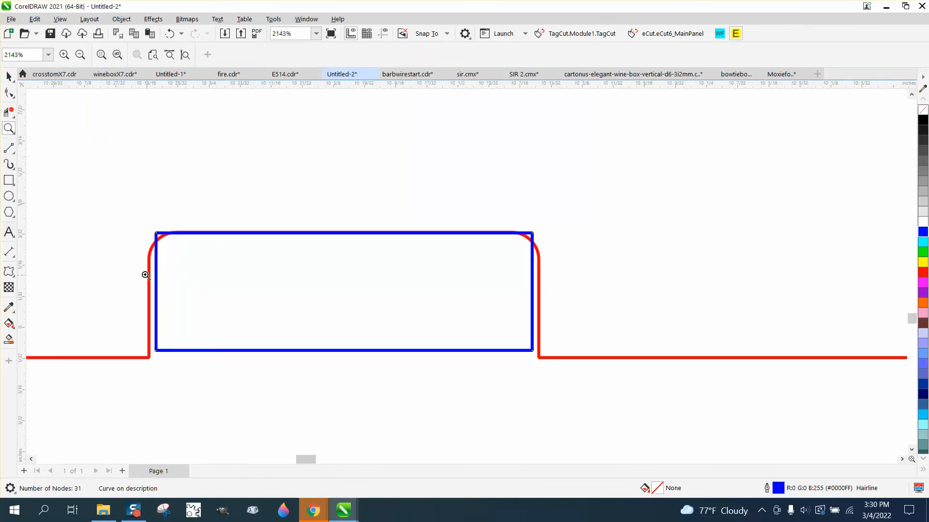
pyautogui.click(14, 258)
pyautogui.click(53, 253)
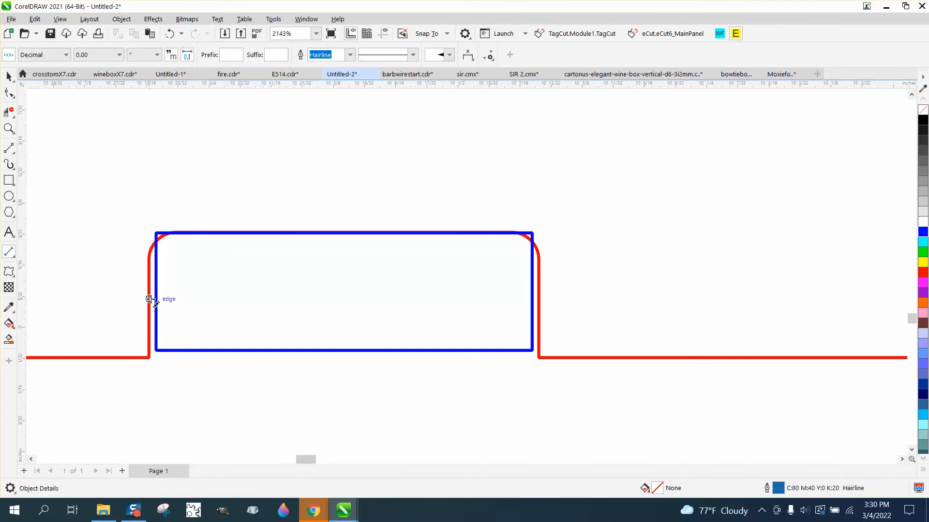
pyautogui.moveTo(147, 297); pyautogui.dragTo(539, 297)
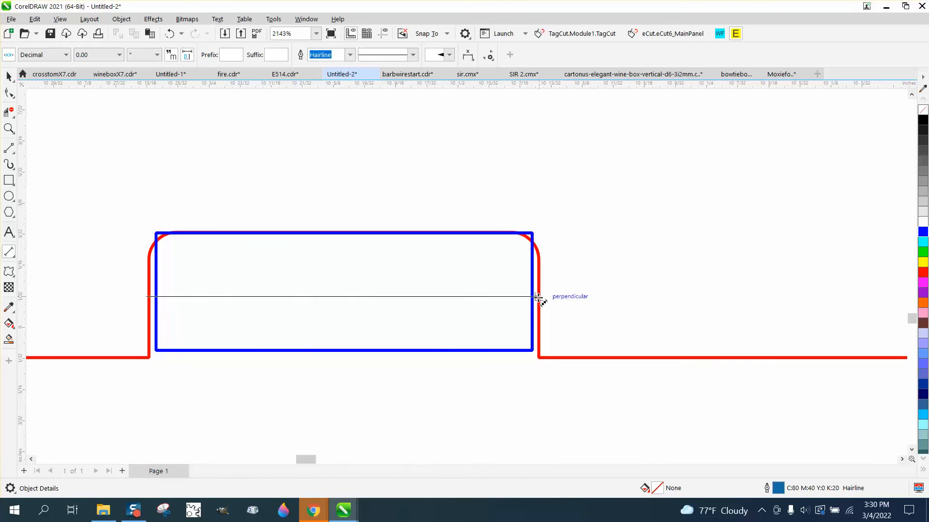
pyautogui.click(542, 298)
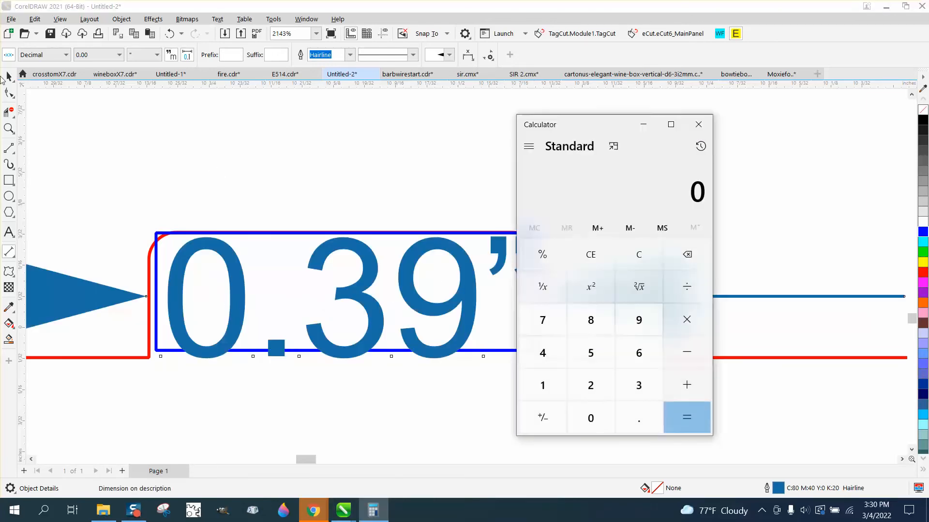
pyautogui.click(699, 122)
pyautogui.press('Delete')
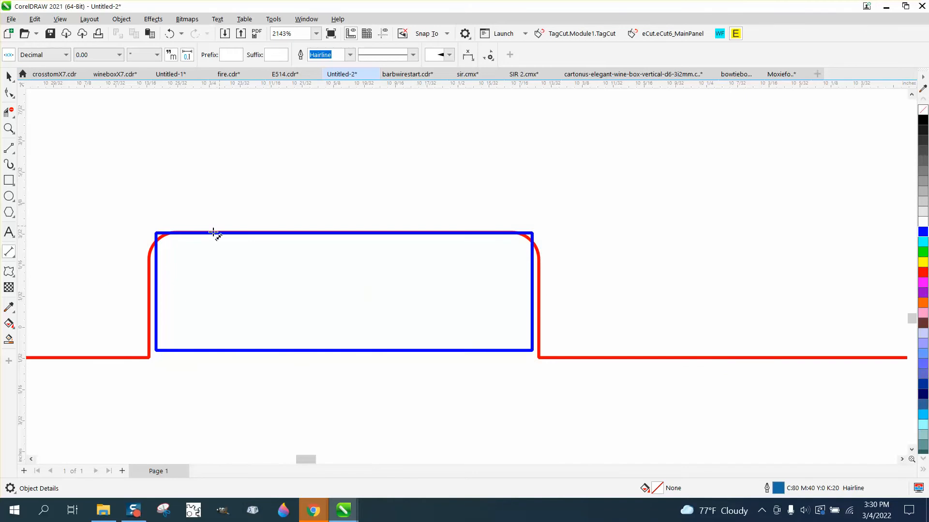
pyautogui.moveTo(156, 291); pyautogui.dragTo(543, 292)
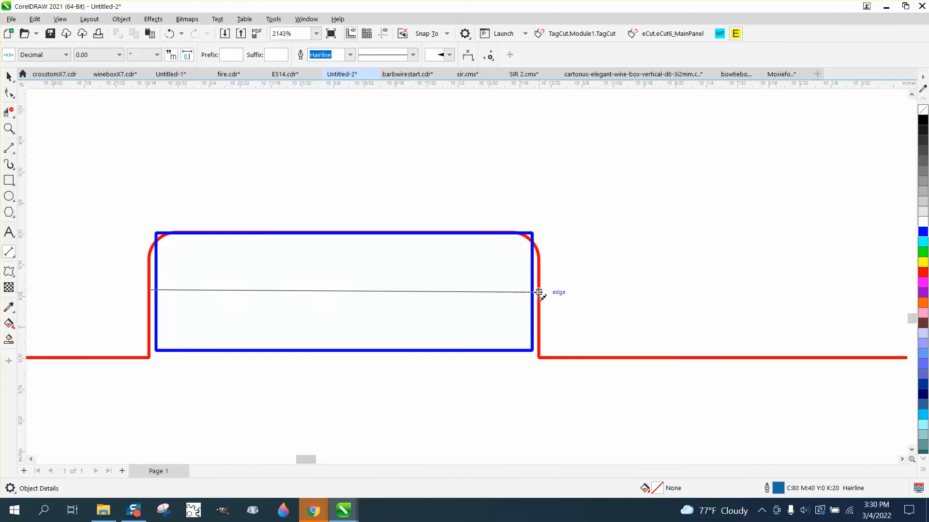
pyautogui.click(539, 207)
# Add a parallel dimension to the height of an edge tab on the tall red panel, with precision 0.000.
pyautogui.scroll(-6, 537, 320)
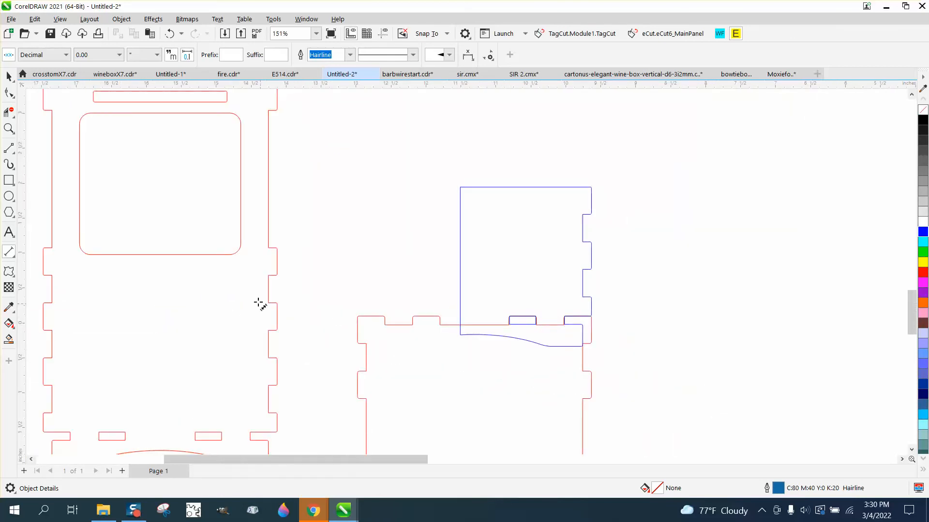
pyautogui.click(9, 129)
pyautogui.moveTo(252, 240); pyautogui.dragTo(375, 313)
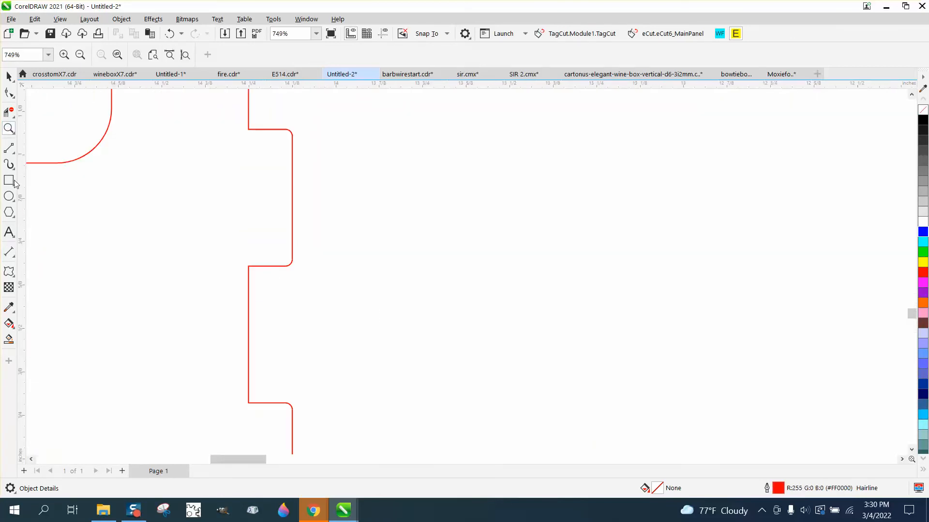
pyautogui.click(9, 252)
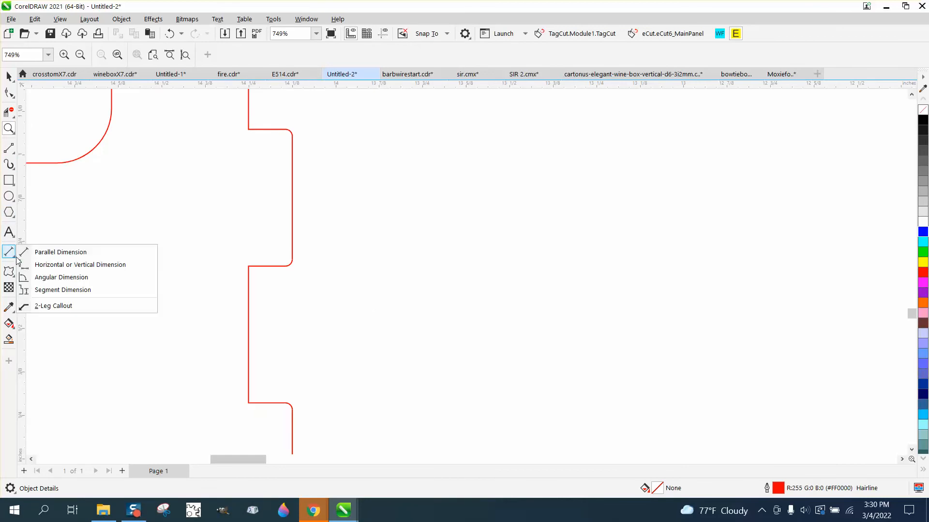
pyautogui.click(57, 252)
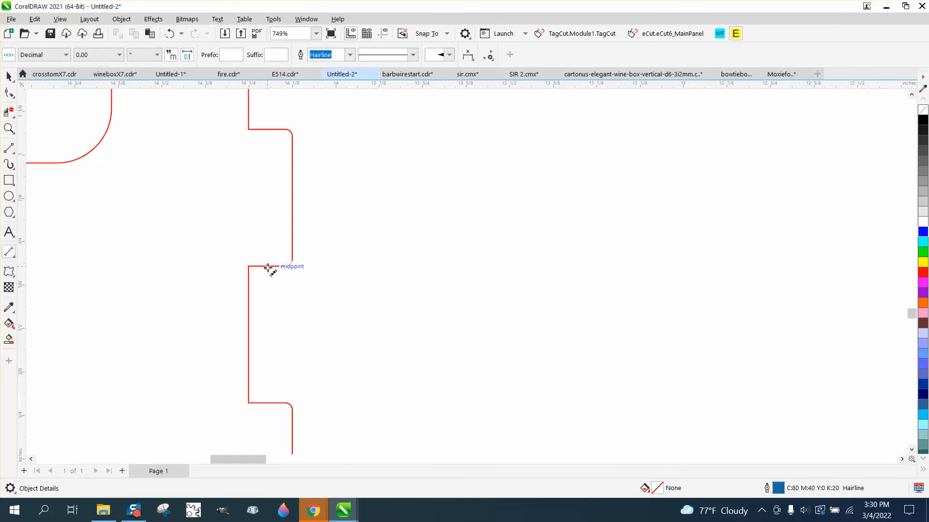
pyautogui.moveTo(267, 267); pyautogui.dragTo(270, 130)
pyautogui.click(321, 132)
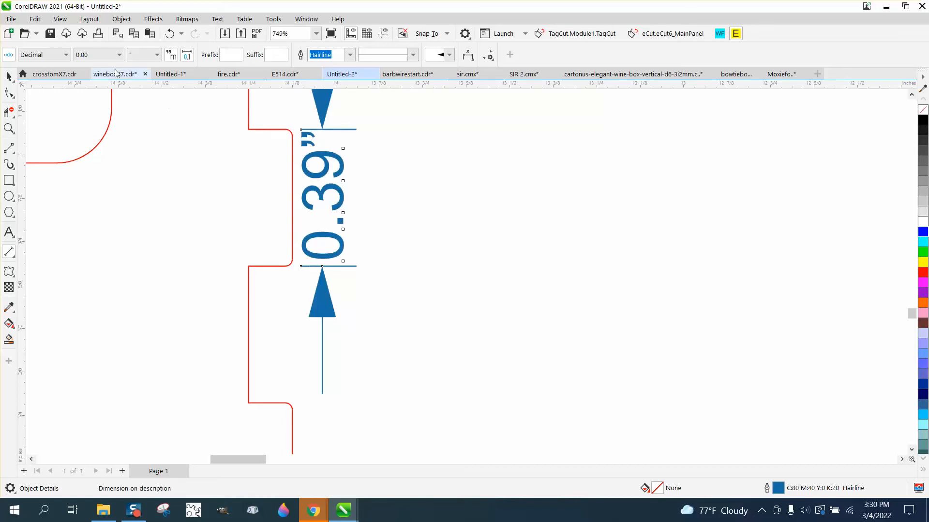
pyautogui.click(119, 55)
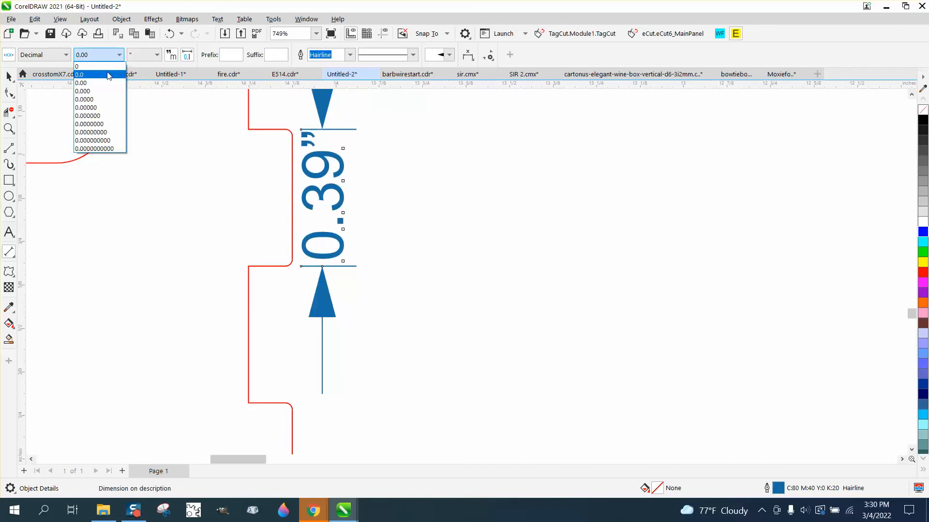
pyautogui.click(87, 92)
# Dimension the width of the narrowed second tab on the square panel's upper edge, with precision 0.000.
pyautogui.scroll(-3, 121, 208)
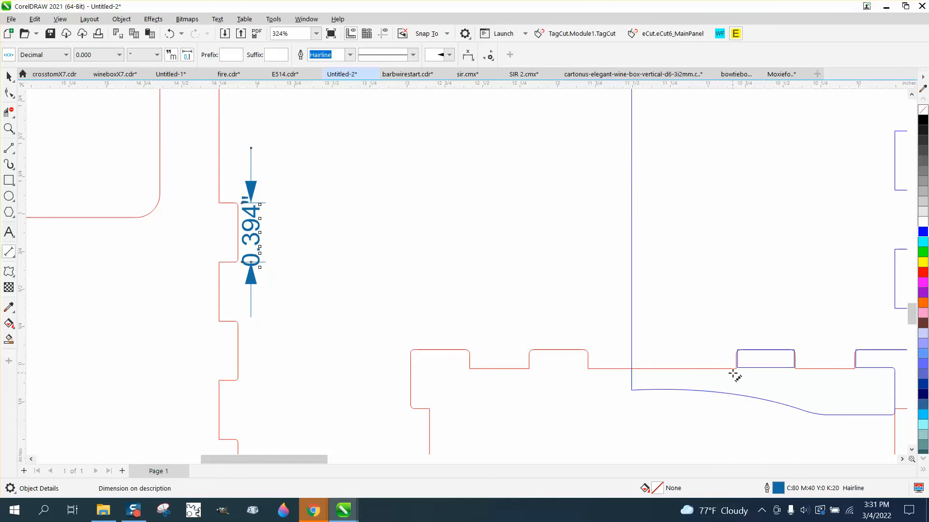
pyautogui.click(529, 361)
pyautogui.click(588, 358)
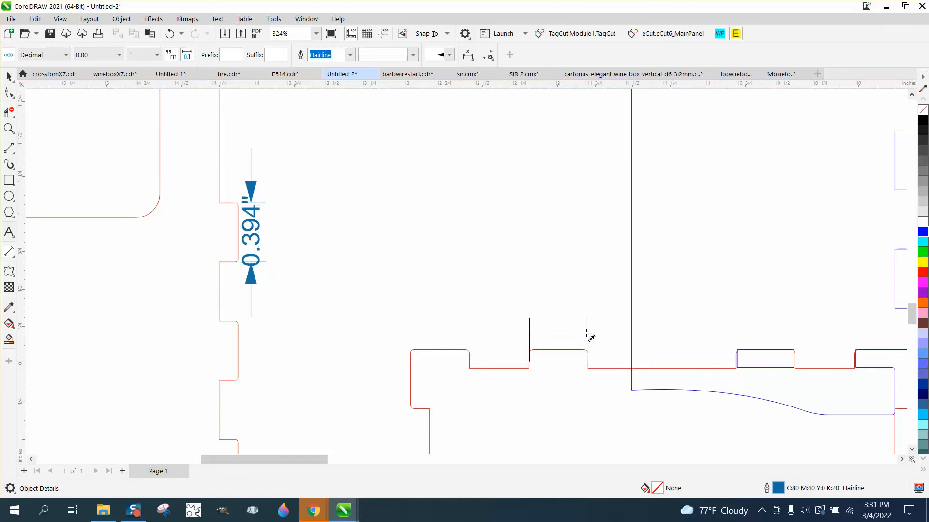
pyautogui.click(589, 333)
pyautogui.click(119, 56)
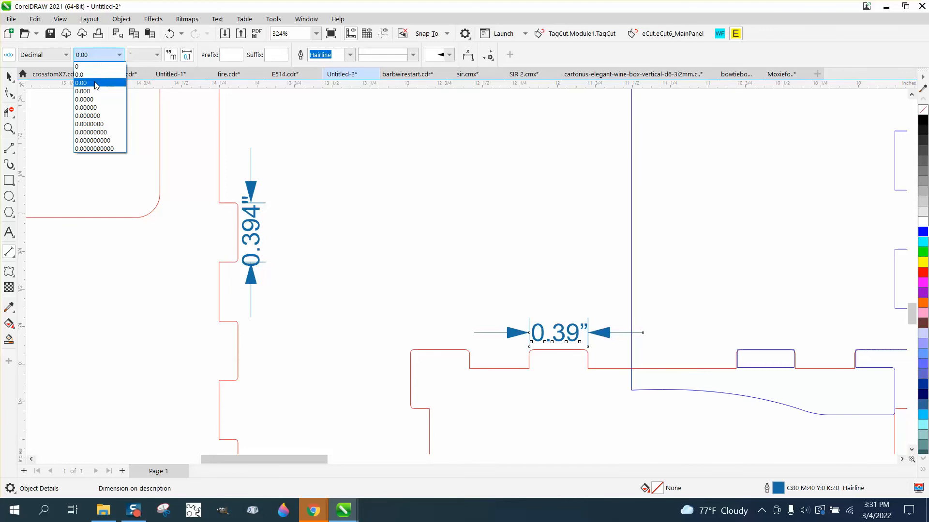
pyautogui.click(90, 92)
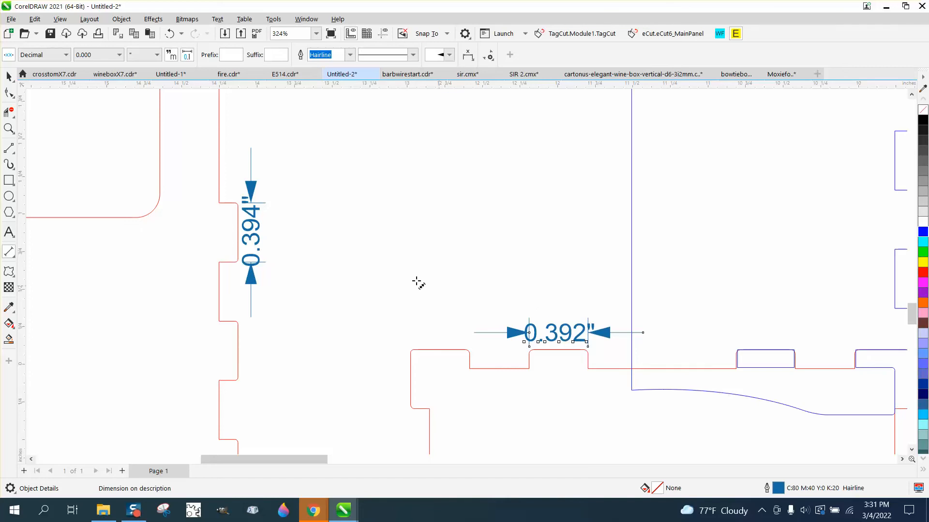
pyautogui.scroll(-1, 465, 289)
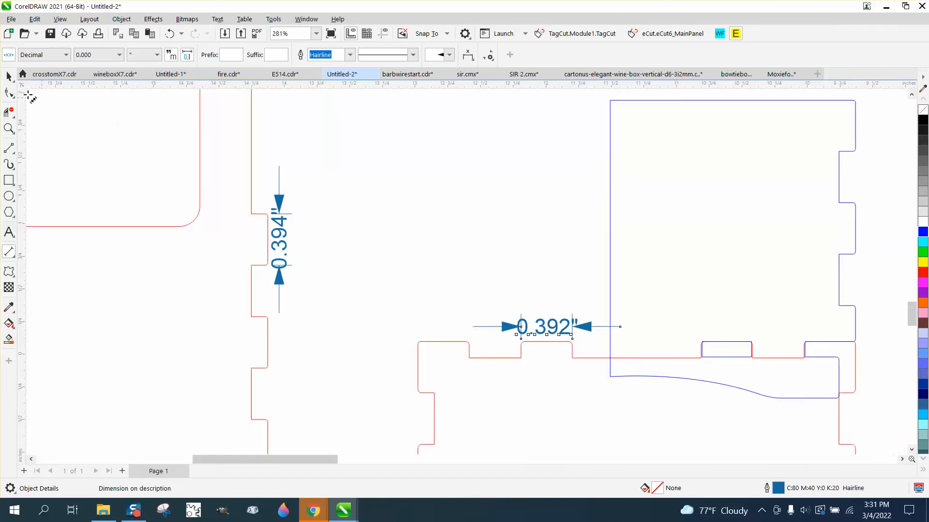
pyautogui.click(9, 76)
pyautogui.scroll(-2, 301, 204)
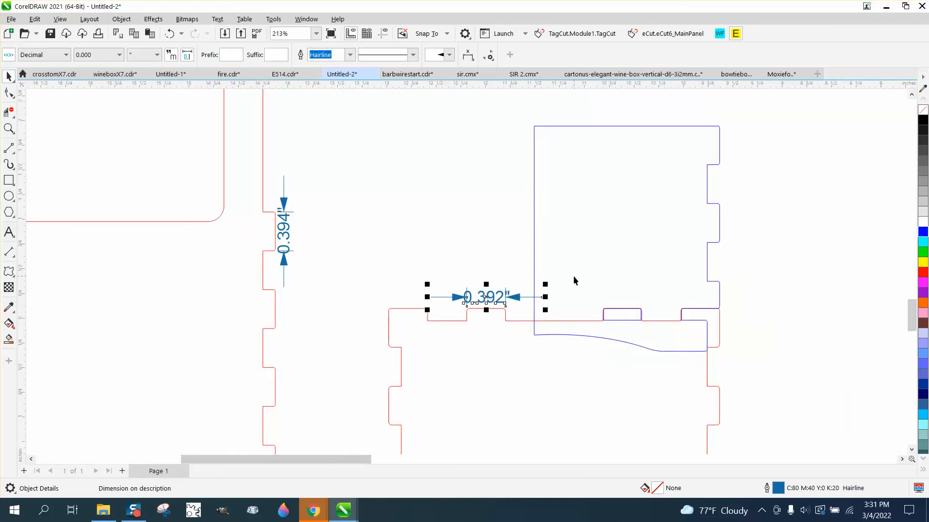
# Delete the width dimension from the second tab on the square panel's upper edge.
pyautogui.scroll(-2, 588, 280)
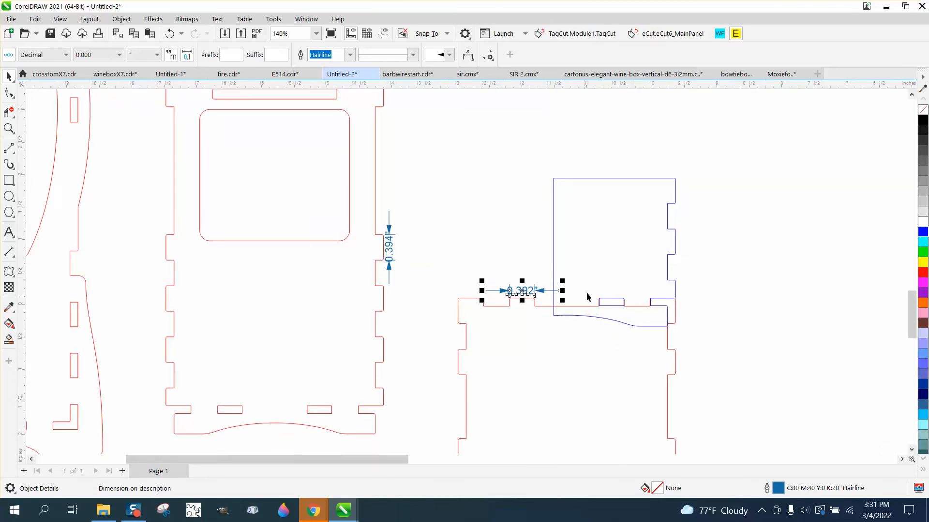
pyautogui.moveTo(521, 282); pyautogui.dragTo(524, 248)
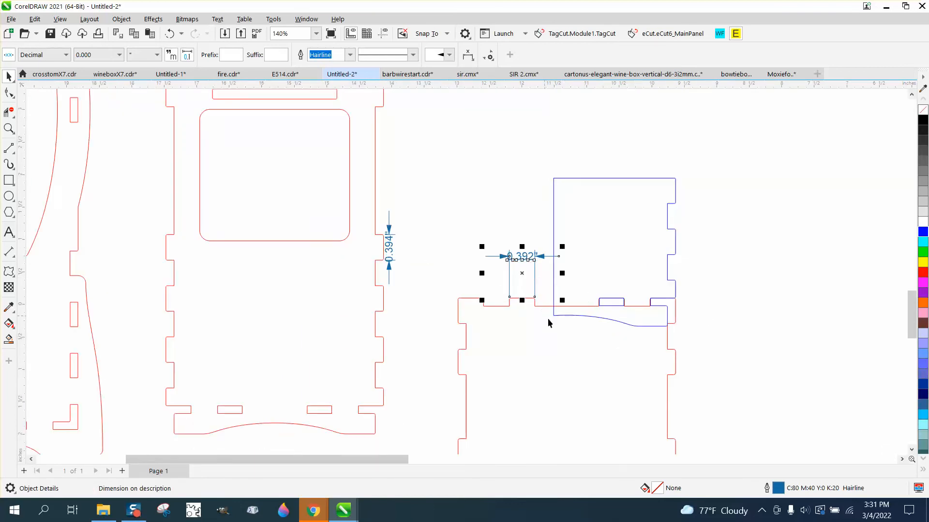
pyautogui.press('Delete')
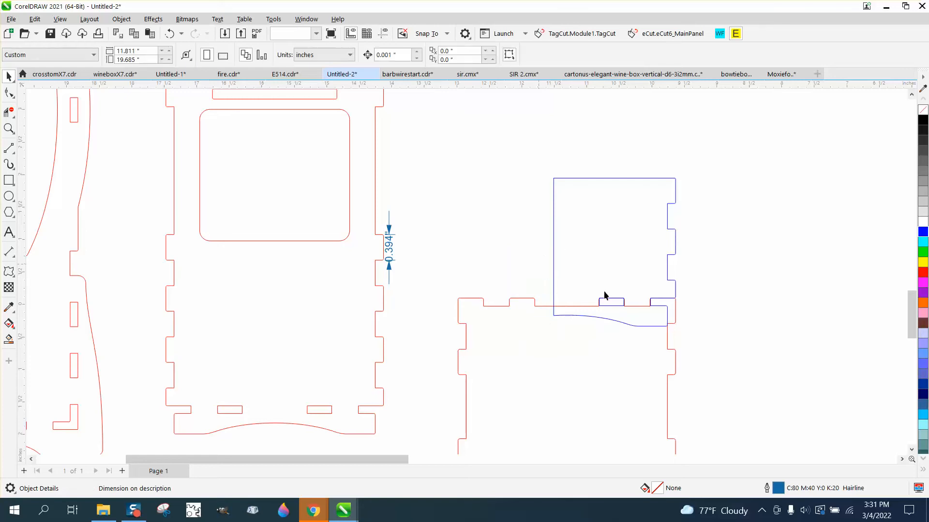
# Move the blue panel clear above the square panel and delete the height dimension from the tall red panel's edge tab.
pyautogui.moveTo(610, 324); pyautogui.dragTo(613, 245)
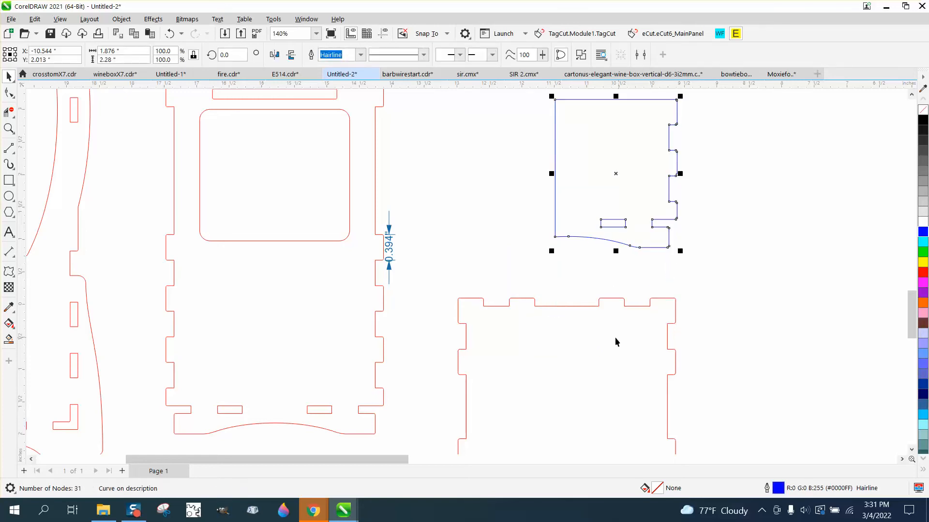
pyautogui.scroll(-2, 560, 317)
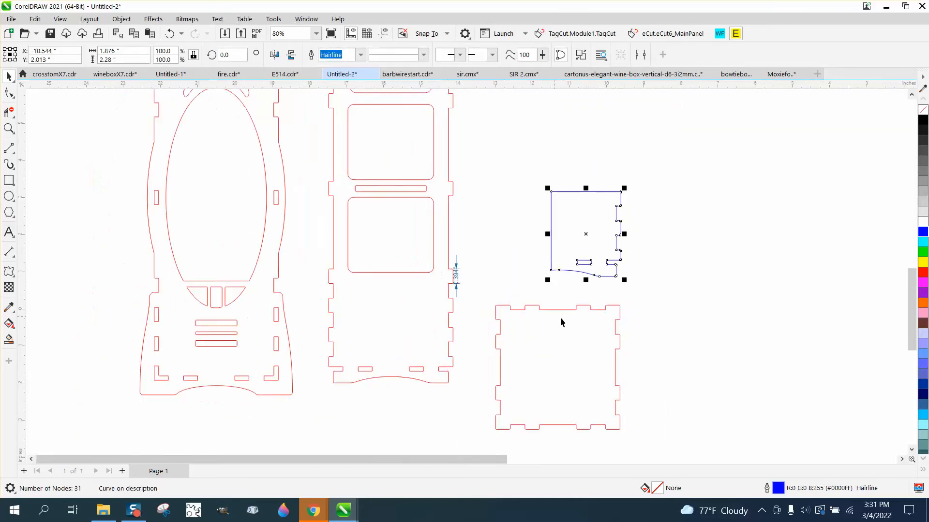
pyautogui.click(458, 280)
pyautogui.click(500, 282)
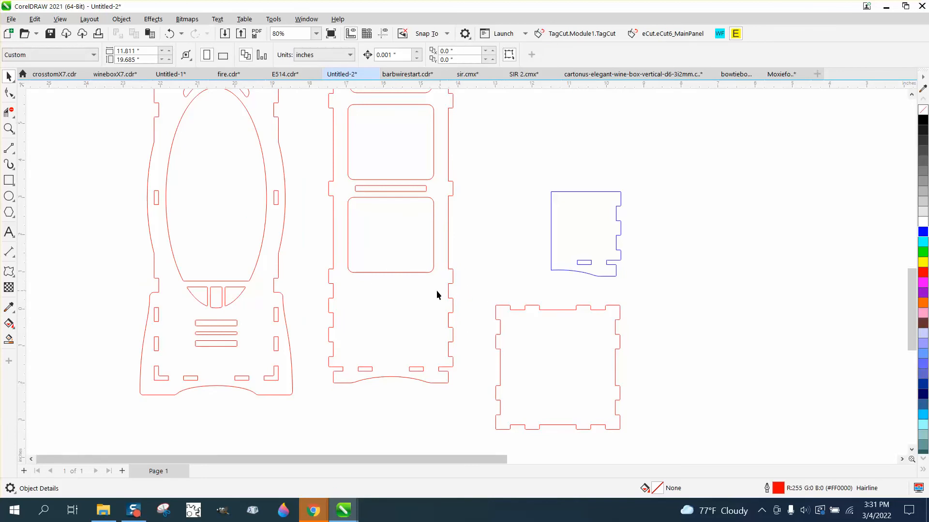
# Move the square panel directly below the wider tall panel with the oval cutout.
pyautogui.scroll(-2, 436, 294)
pyautogui.scroll(-1, 371, 304)
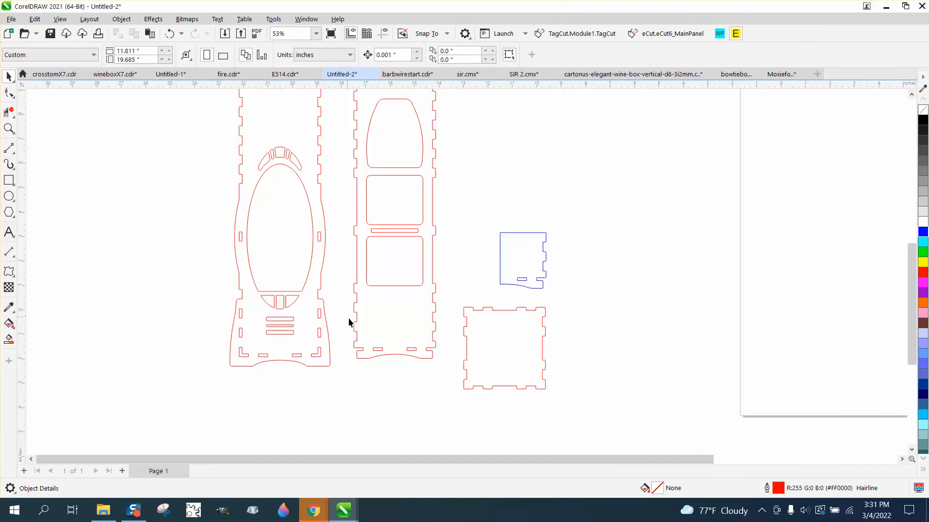
pyautogui.scroll(-1, 349, 126)
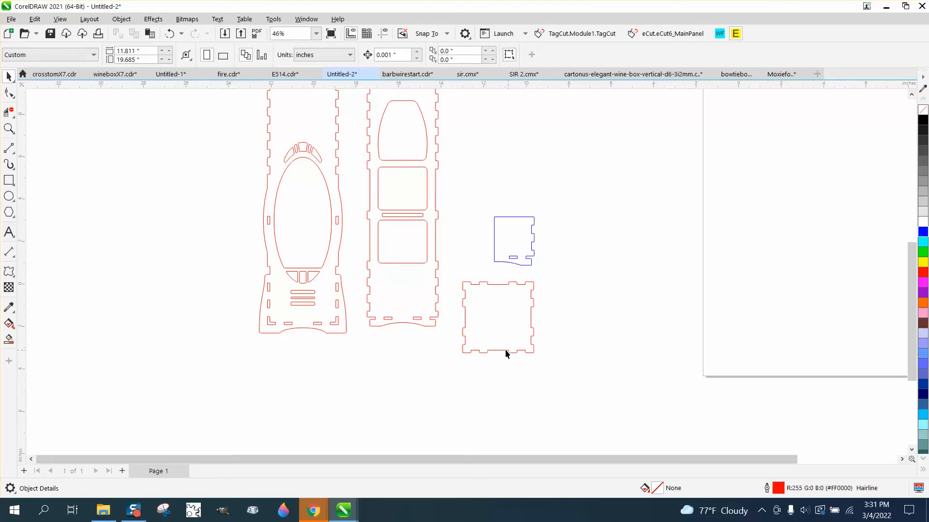
pyautogui.moveTo(509, 284); pyautogui.dragTo(320, 363)
pyautogui.scroll(-2, 428, 346)
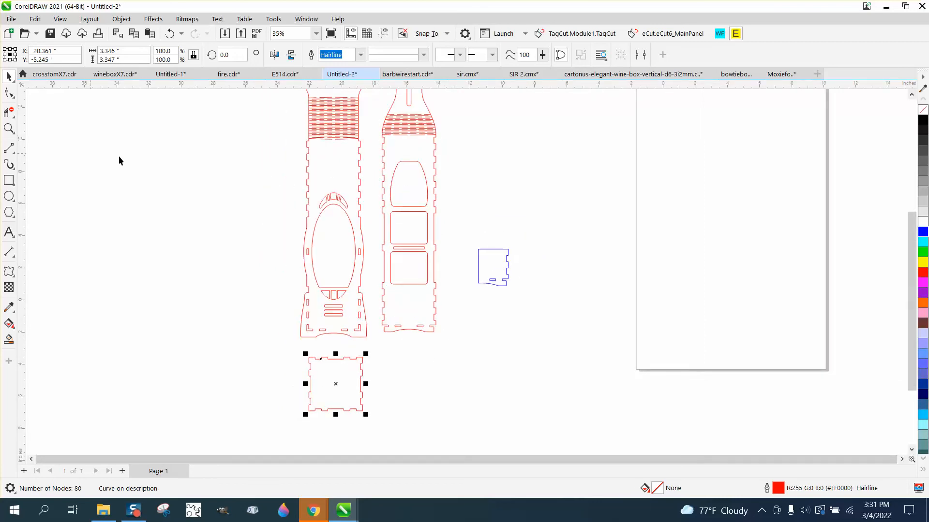
# Ungroup the narrower tall panel with the tapered neck into its separate objects.
pyautogui.click(8, 128)
pyautogui.moveTo(358, 129); pyautogui.dragTo(510, 193)
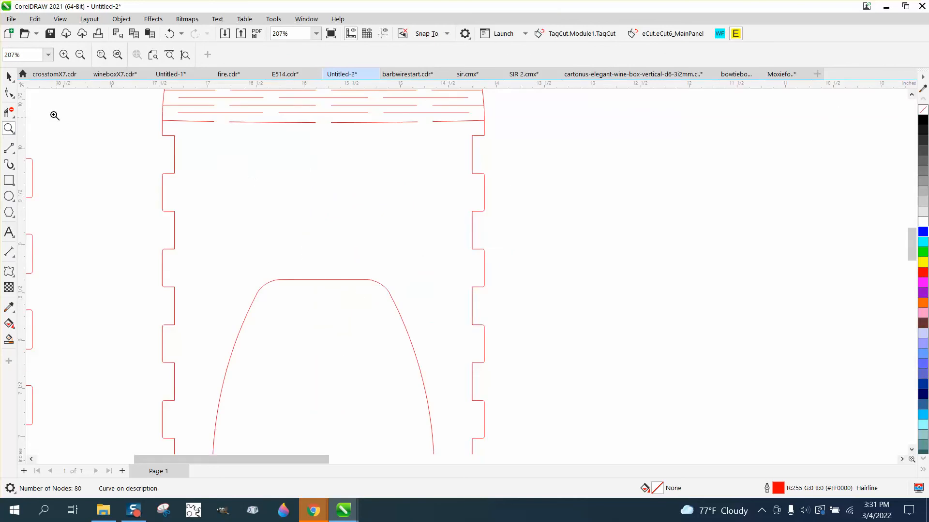
pyautogui.click(9, 93)
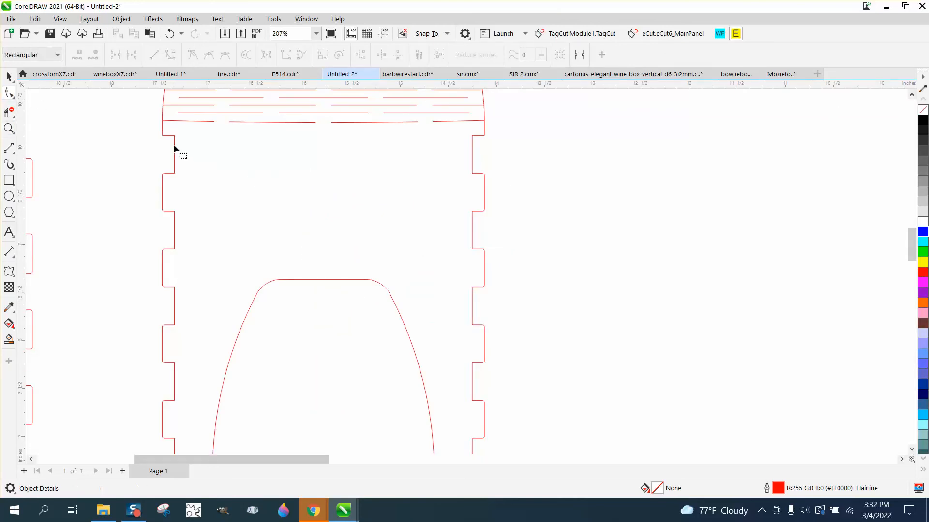
pyautogui.click(8, 76)
pyautogui.click(175, 142)
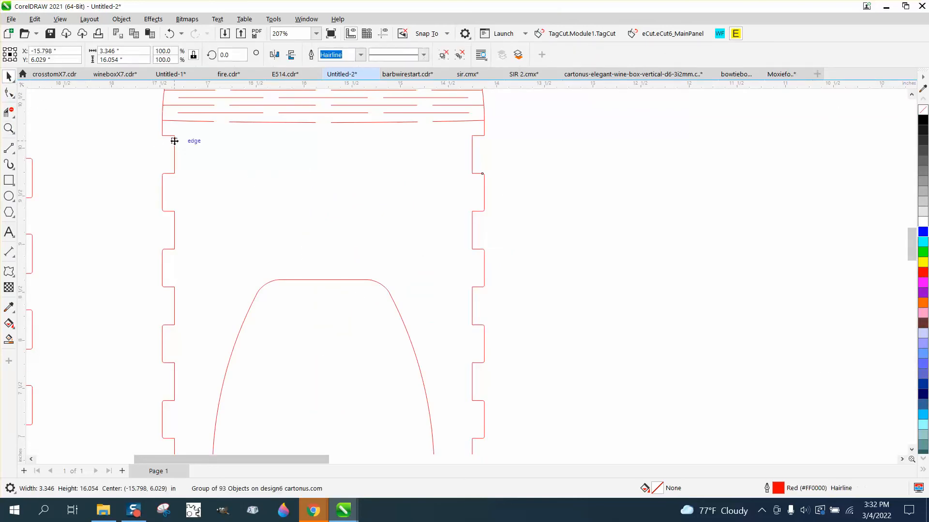
pyautogui.click(122, 19)
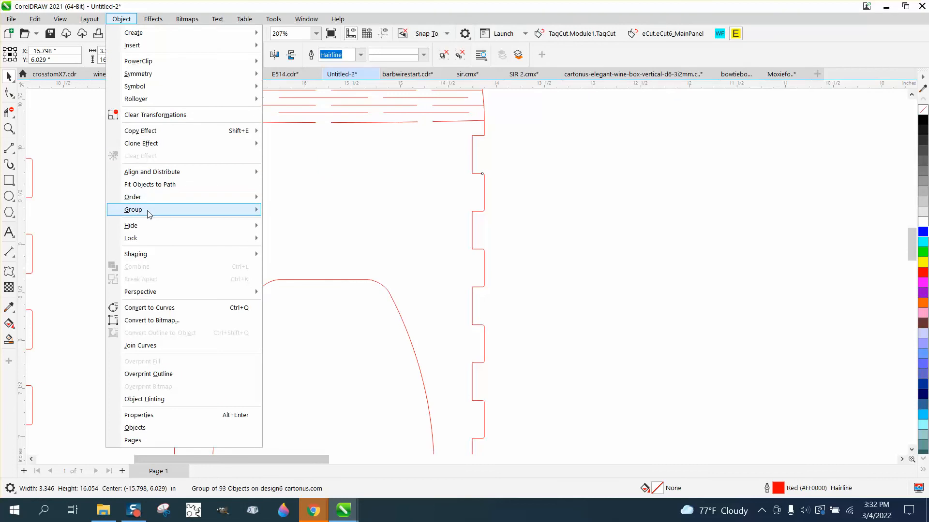
pyautogui.moveTo(149, 211)
pyautogui.click(295, 224)
# Try to select the nodes of the uppermost notches on both side edges of the narrower tall panel together.
pyautogui.click(9, 92)
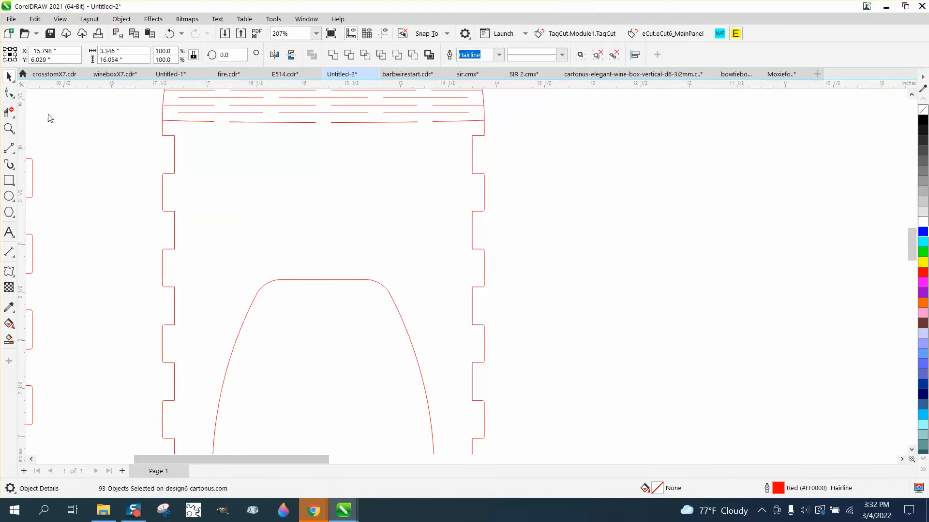
pyautogui.click(173, 140)
pyautogui.moveTo(151, 129); pyautogui.dragTo(506, 151)
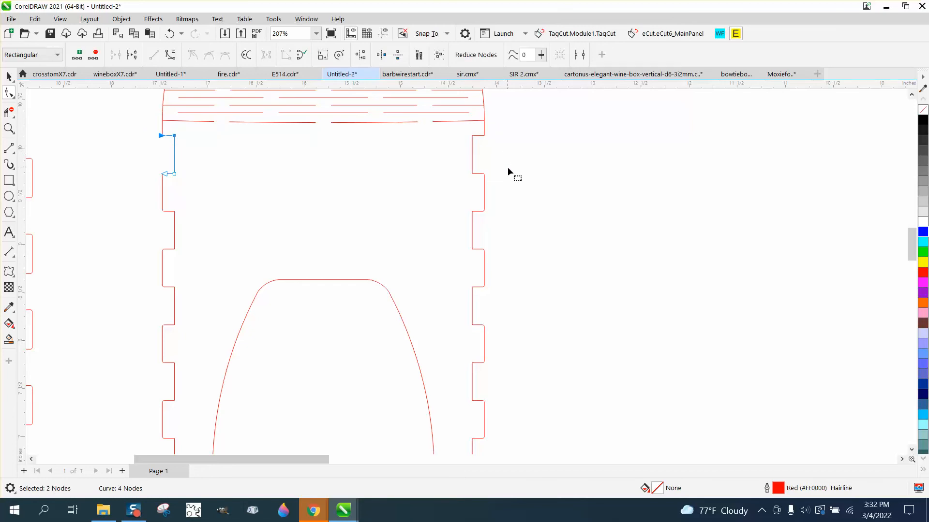
pyautogui.click(157, 146)
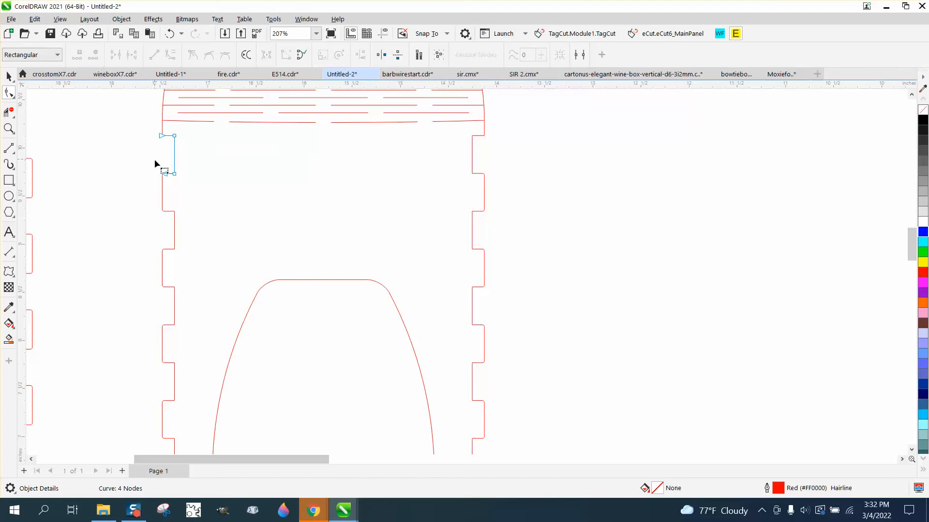
pyautogui.moveTo(324, 188); pyautogui.dragTo(513, 194)
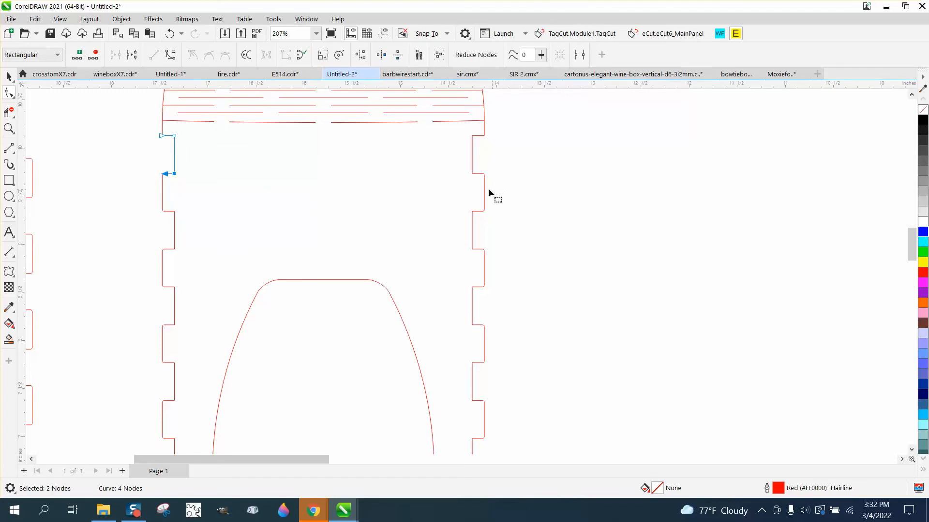
pyautogui.click(484, 180)
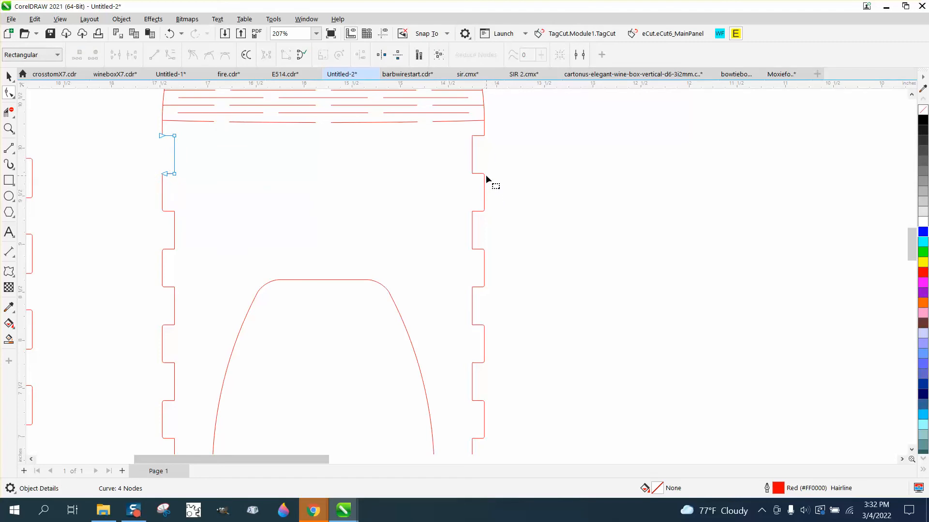
pyautogui.press('space')
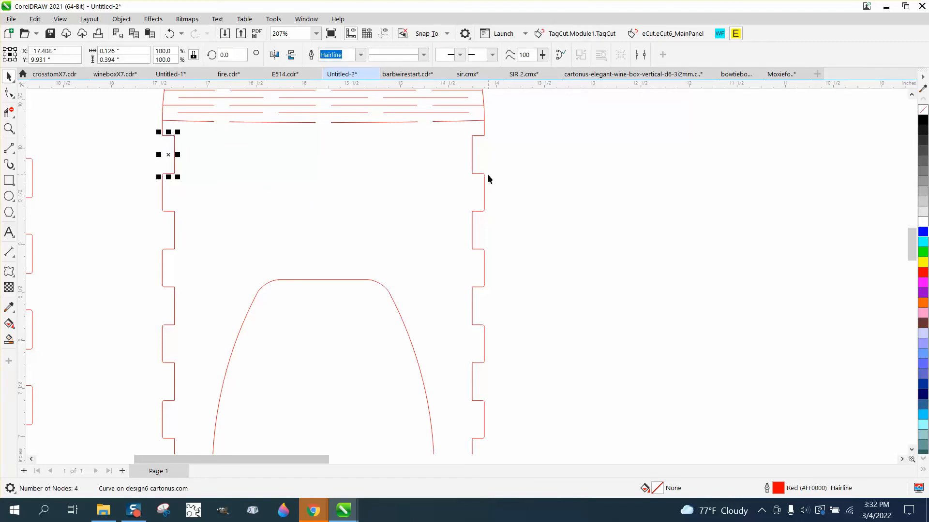
pyautogui.click(483, 175)
pyautogui.press('Delete')
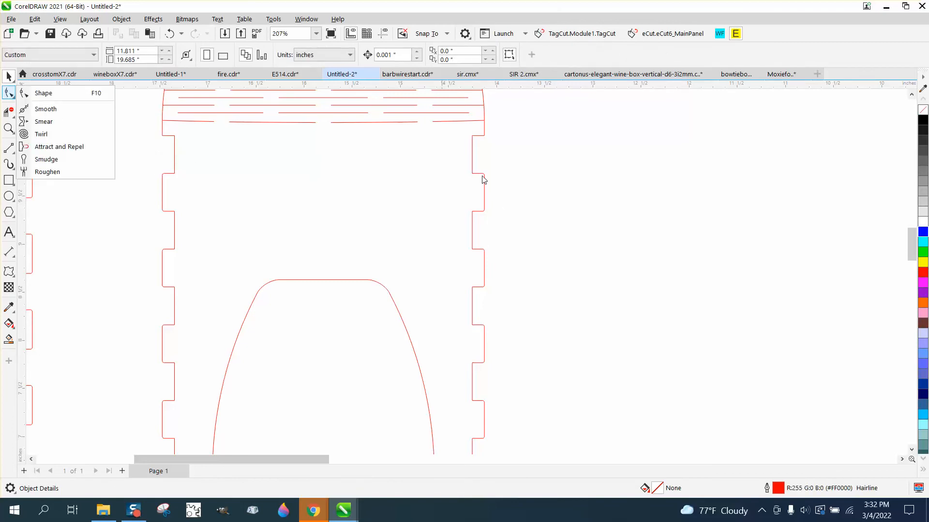
# Check which separate curve segments make up the uppermost tab and notch on the narrower tall panel's side edges.
pyautogui.click(14, 96)
pyautogui.click(44, 93)
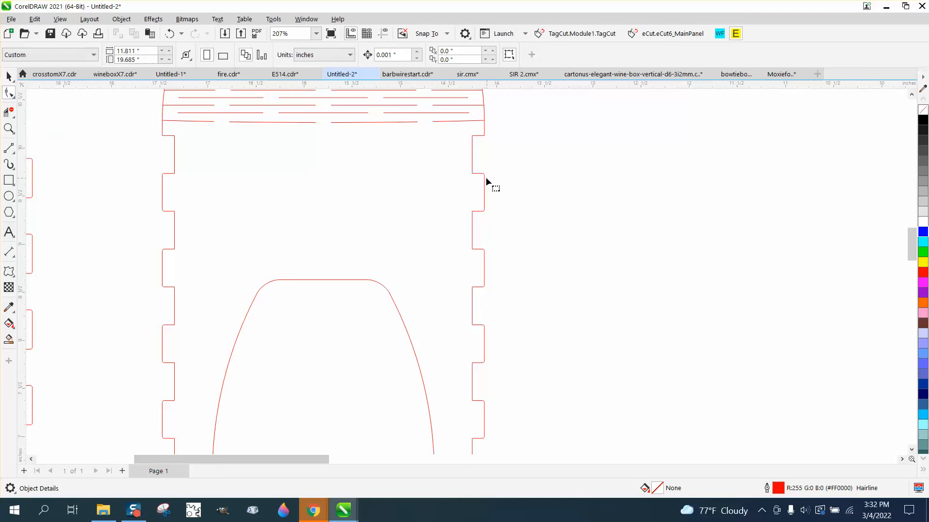
pyautogui.click(485, 179)
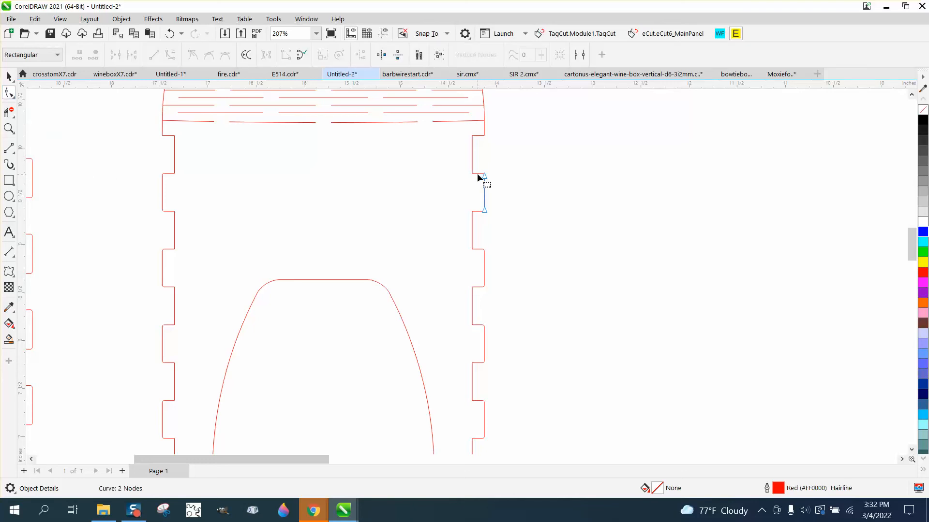
pyautogui.scroll(-1, 478, 198)
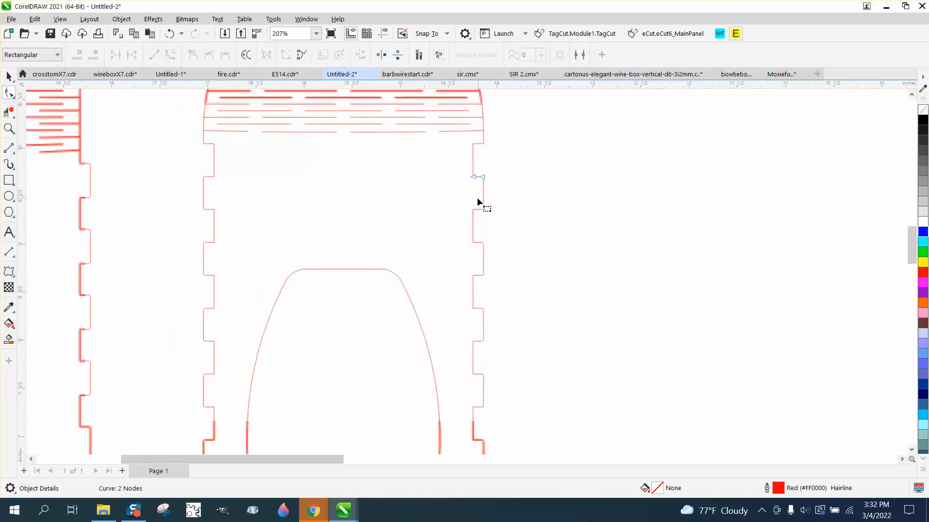
pyautogui.click(208, 177)
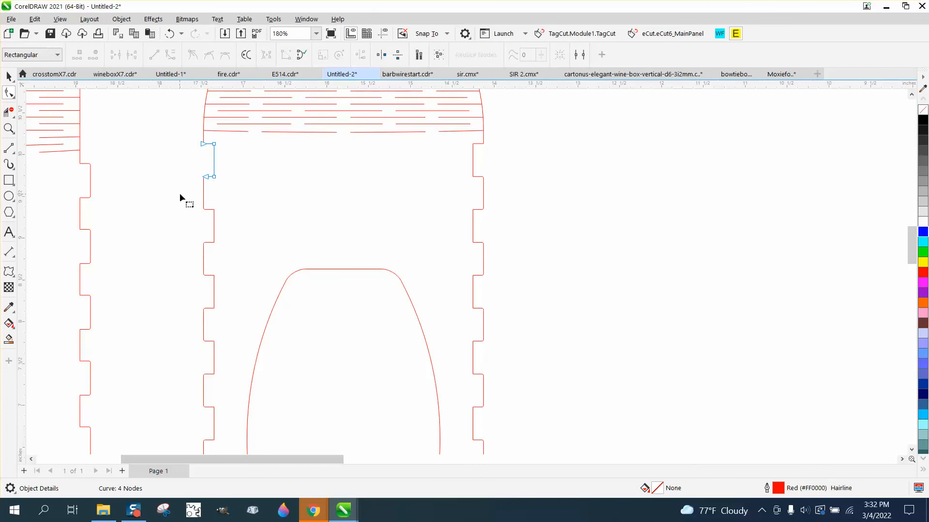
# Examine the uppermost side notches of the narrower tall panel closely, just below its rows of hinge slits.
pyautogui.scroll(-8, 179, 193)
pyautogui.scroll(-3, 256, 201)
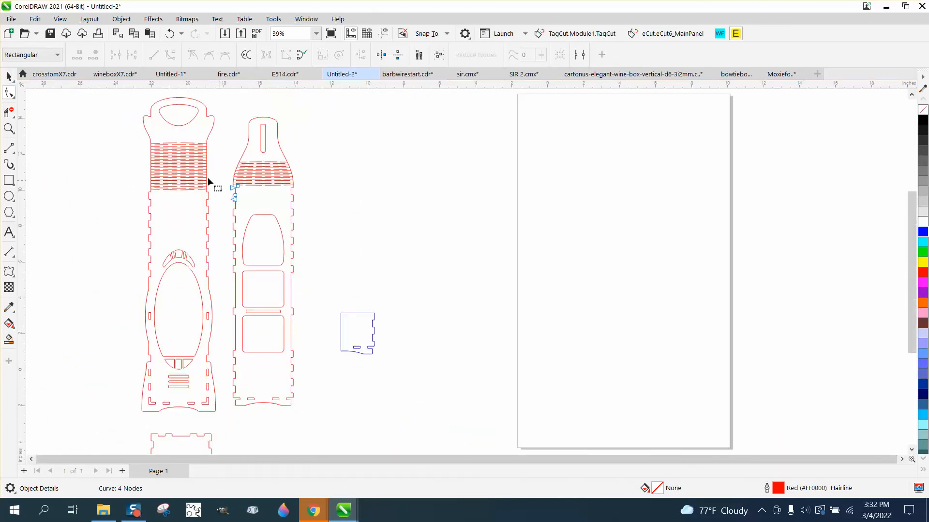
pyautogui.click(9, 128)
pyautogui.moveTo(222, 175); pyautogui.dragTo(390, 208)
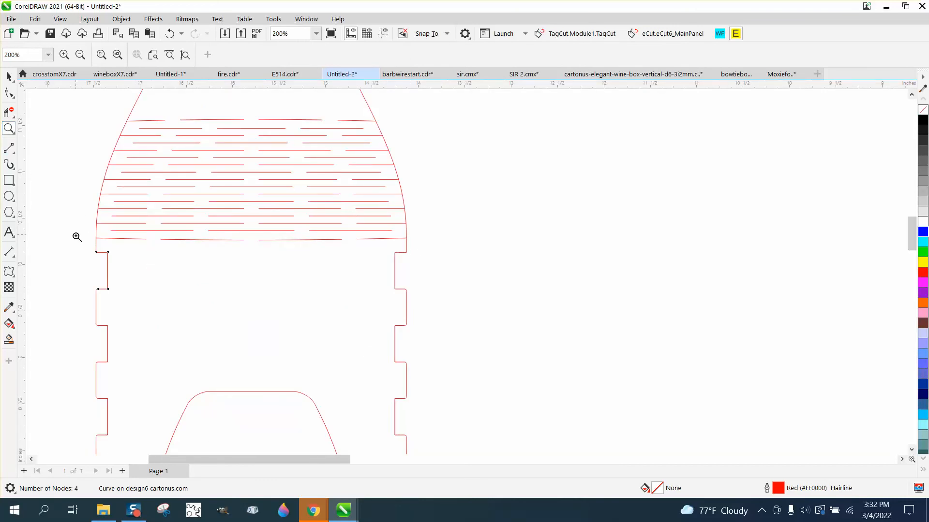
pyautogui.moveTo(77, 234); pyautogui.dragTo(485, 283)
pyautogui.click(7, 109)
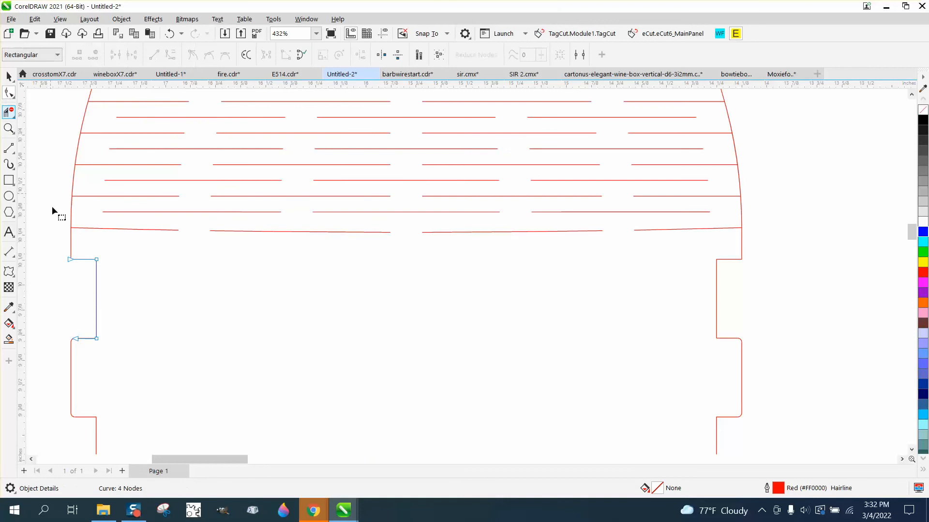
pyautogui.scroll(-3, 61, 243)
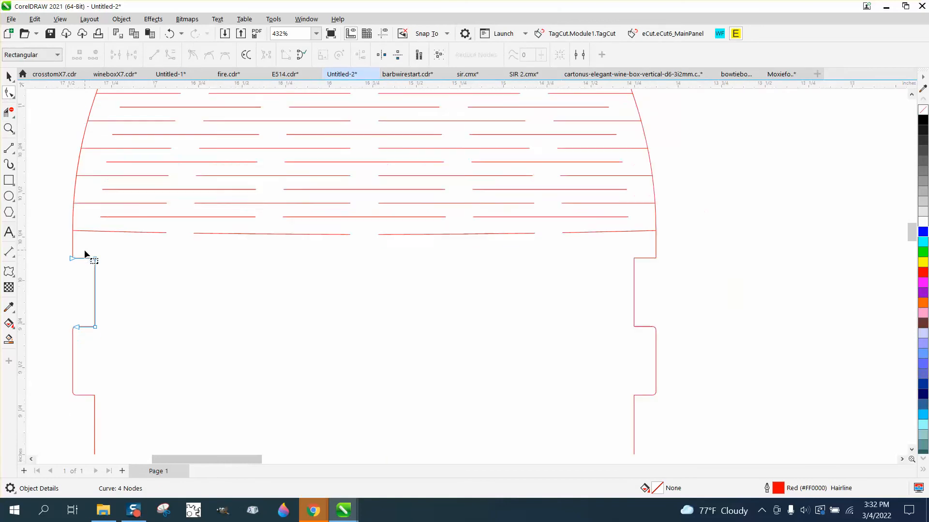
# Select all objects of the narrower tall panel and inspect the nodes of the uppermost notch on its left edge.
pyautogui.click(9, 76)
pyautogui.scroll(-5, 289, 232)
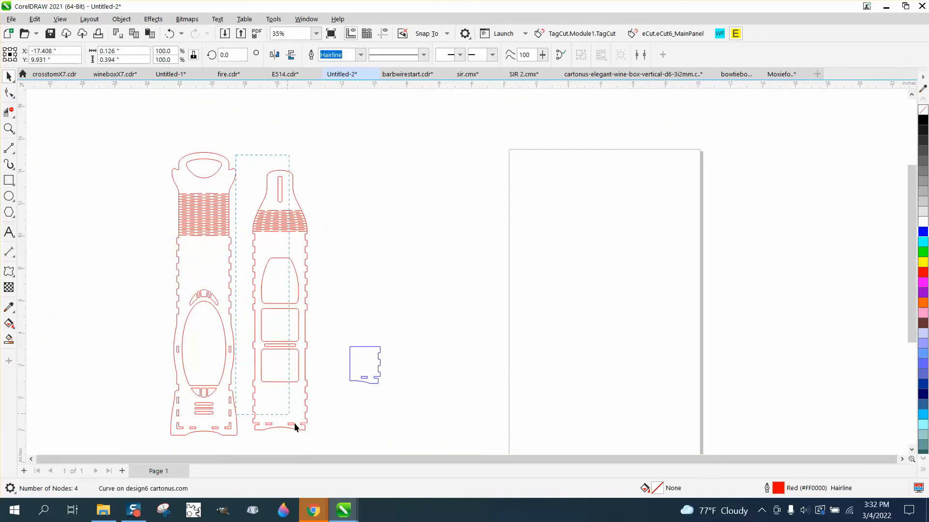
pyautogui.moveTo(295, 427); pyautogui.dragTo(337, 437)
pyautogui.click(8, 129)
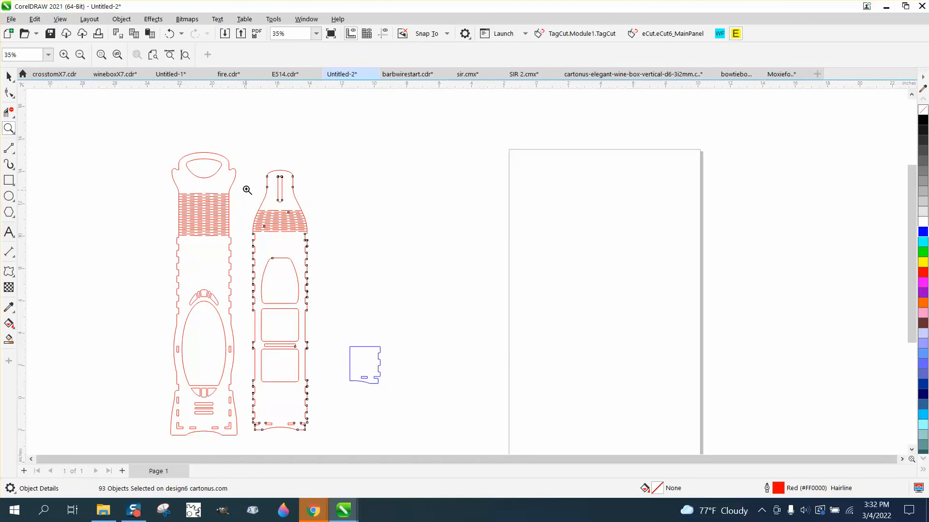
pyautogui.moveTo(237, 175); pyautogui.dragTo(434, 289)
pyautogui.click(10, 77)
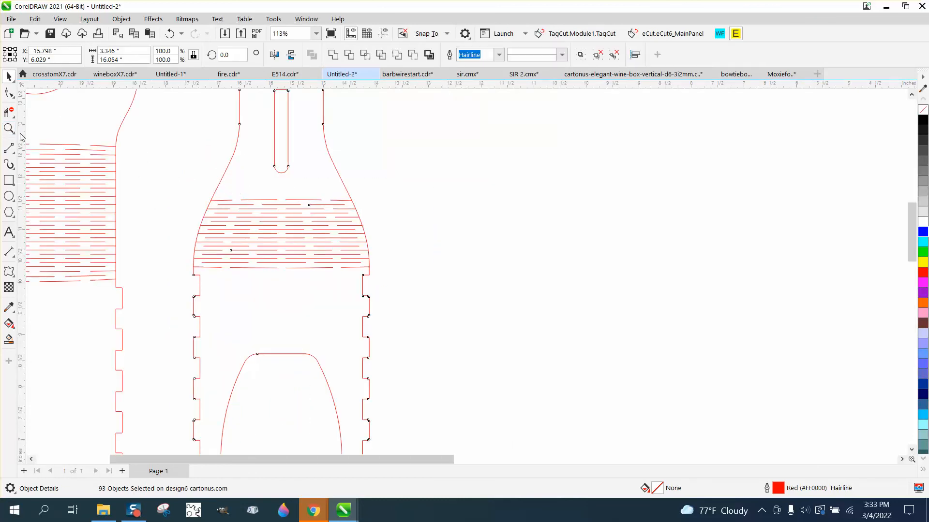
pyautogui.click(9, 92)
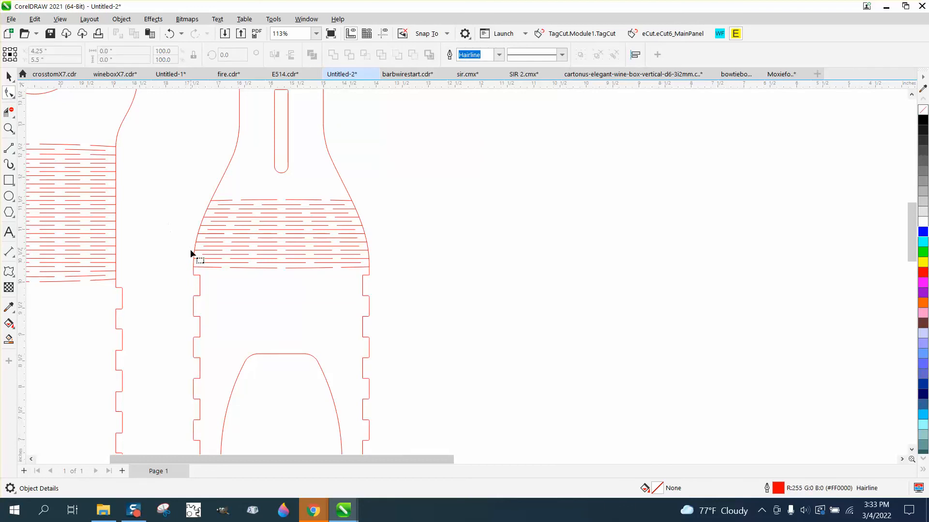
pyautogui.click(199, 278)
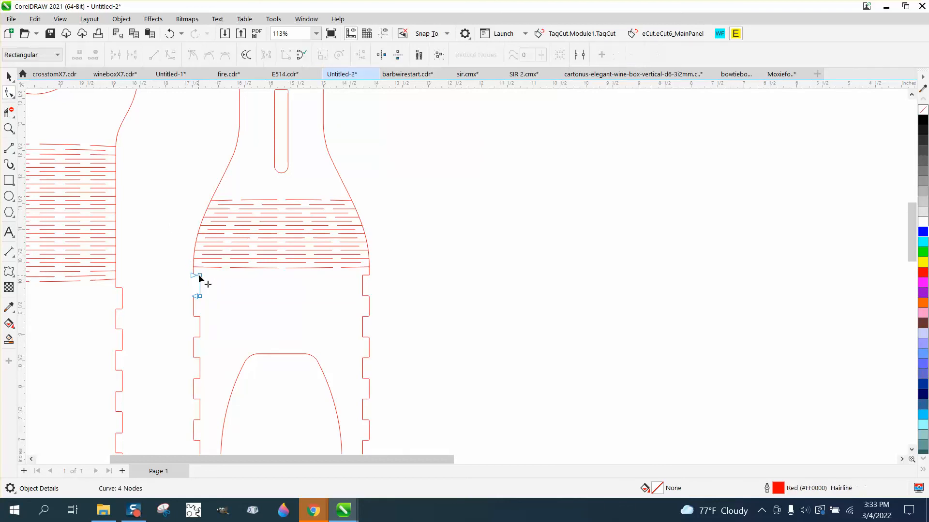
# Draw a straight two-point line about 3.35 inches long across the narrower tall panel, between its hinge slits and the uppermost side notches.
pyautogui.scroll(-4, 508, 327)
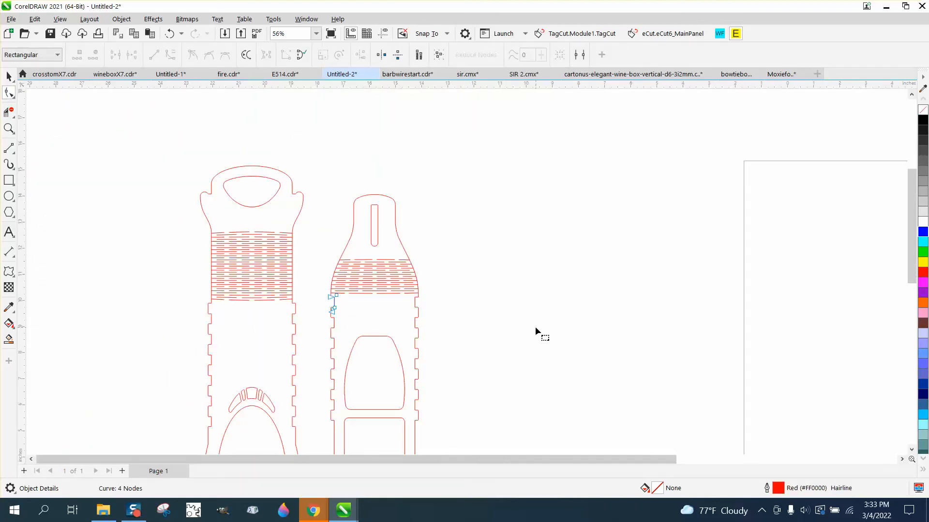
pyautogui.click(9, 128)
pyautogui.scroll(-1, 361, 236)
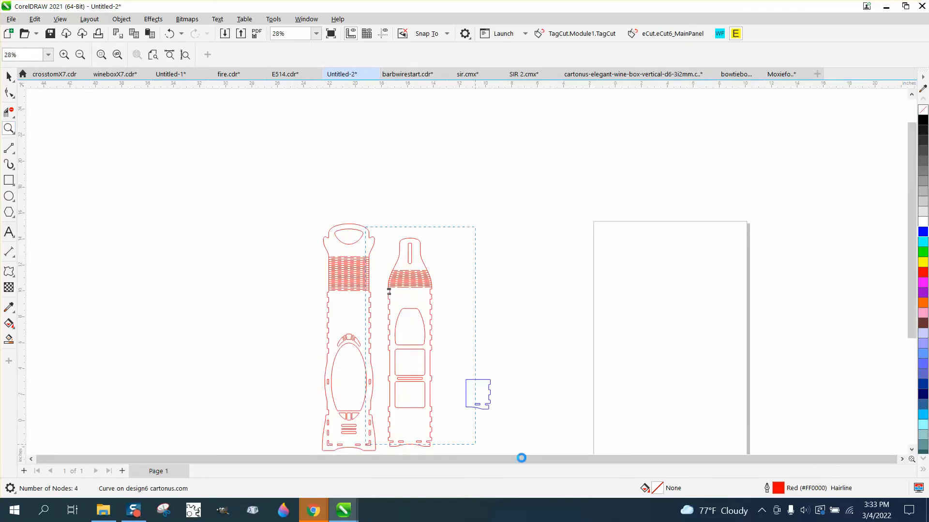
pyautogui.scroll(1, 380, 293)
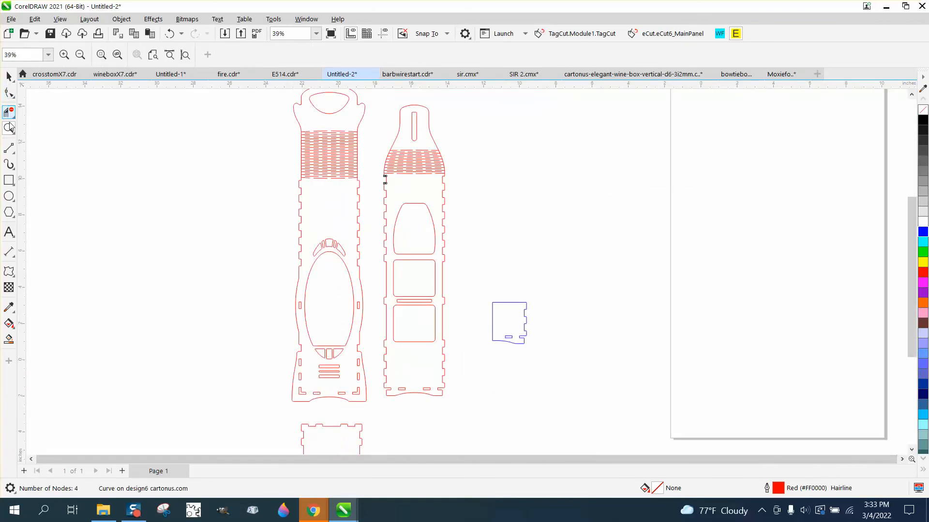
pyautogui.click(14, 154)
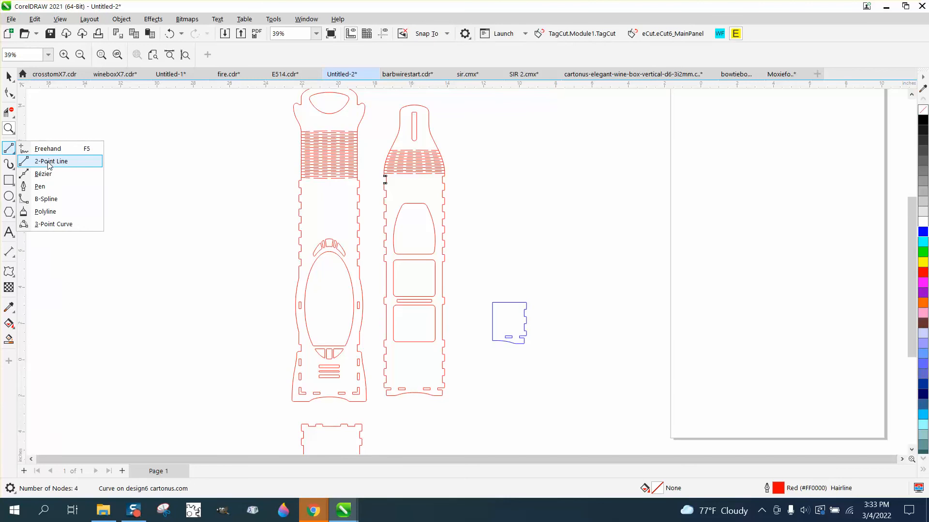
pyautogui.click(51, 161)
pyautogui.click(10, 130)
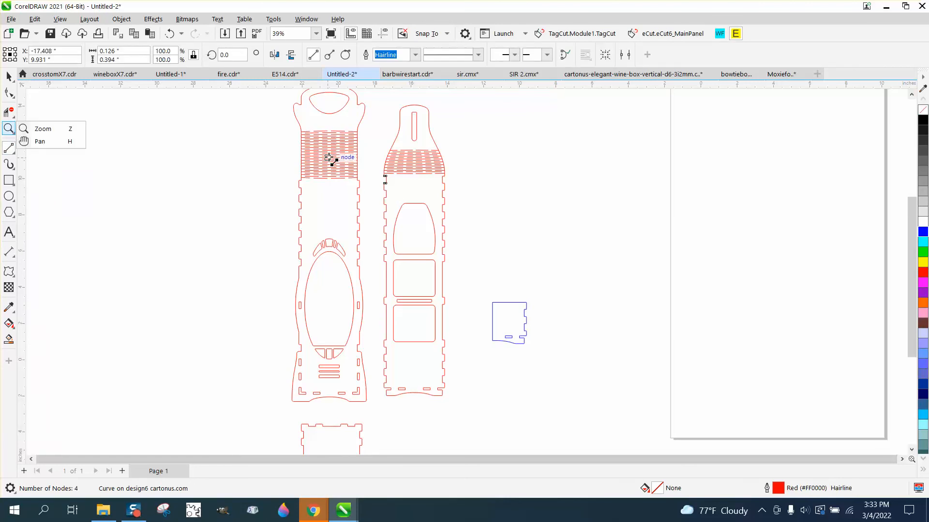
pyautogui.click(43, 129)
pyautogui.moveTo(382, 166); pyautogui.dragTo(469, 197)
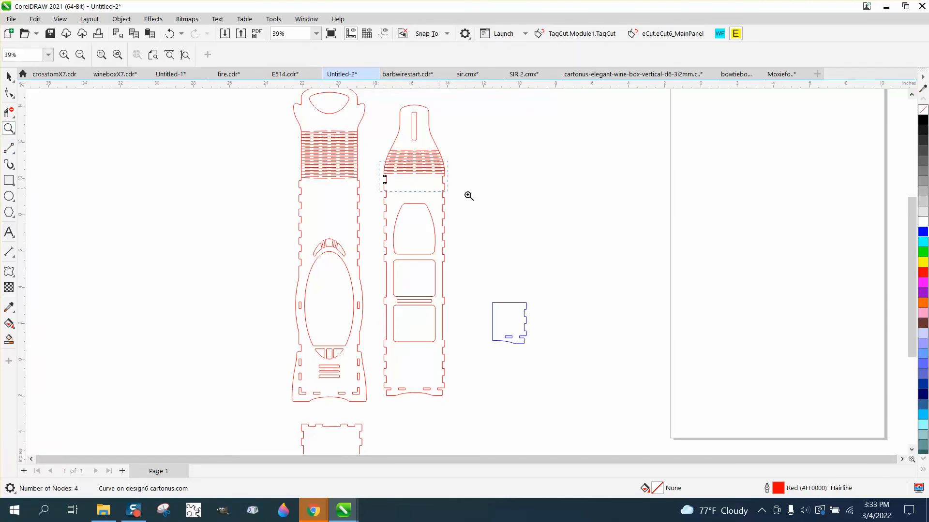
pyautogui.click(14, 154)
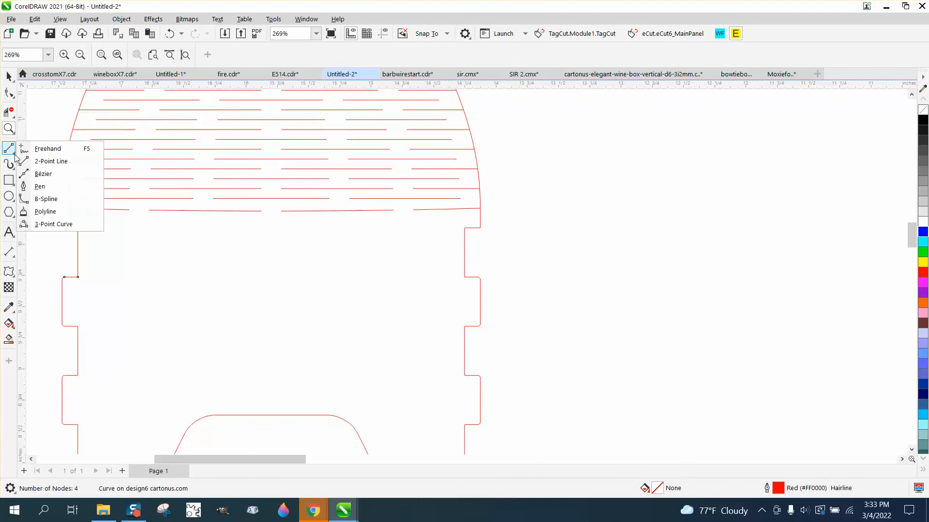
pyautogui.click(43, 160)
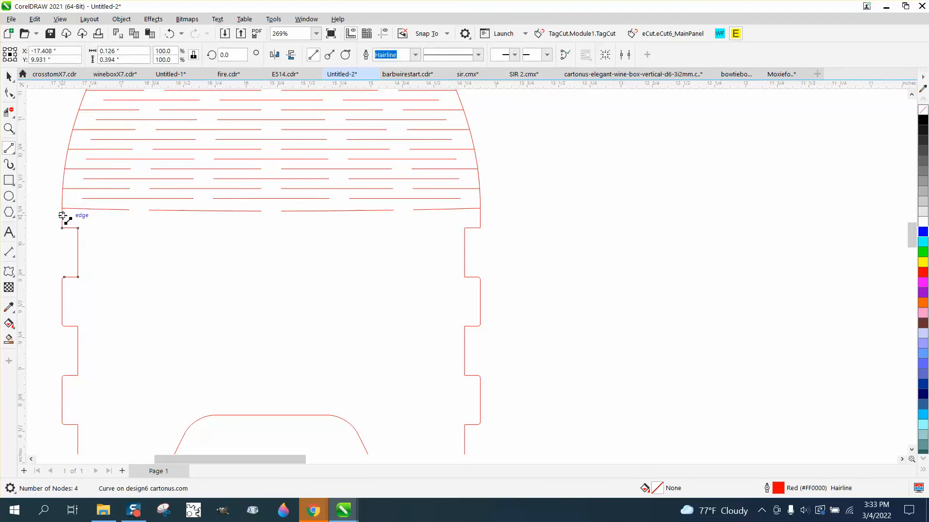
pyautogui.moveTo(63, 216); pyautogui.dragTo(480, 216)
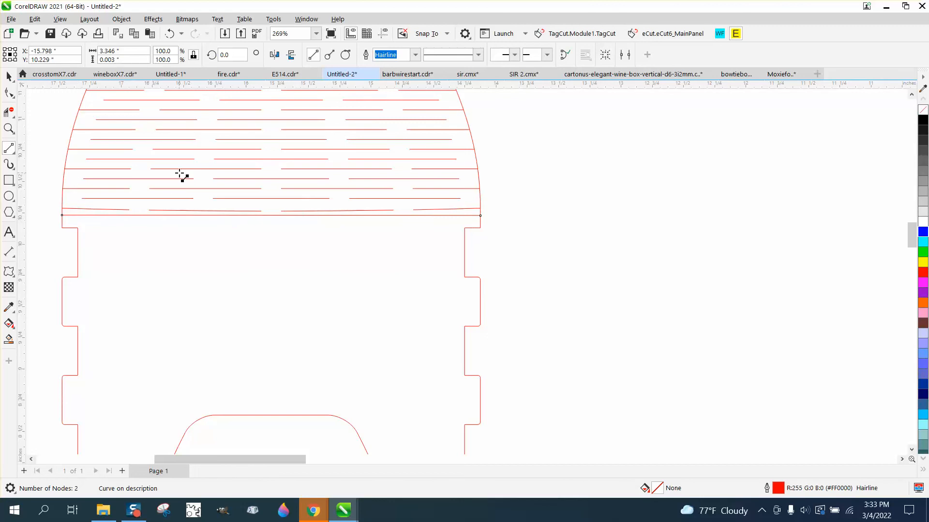
# Smart Fill the narrower tall panel's notched body below the new dividing line in green with no outline.
pyautogui.scroll(-2, 290, 228)
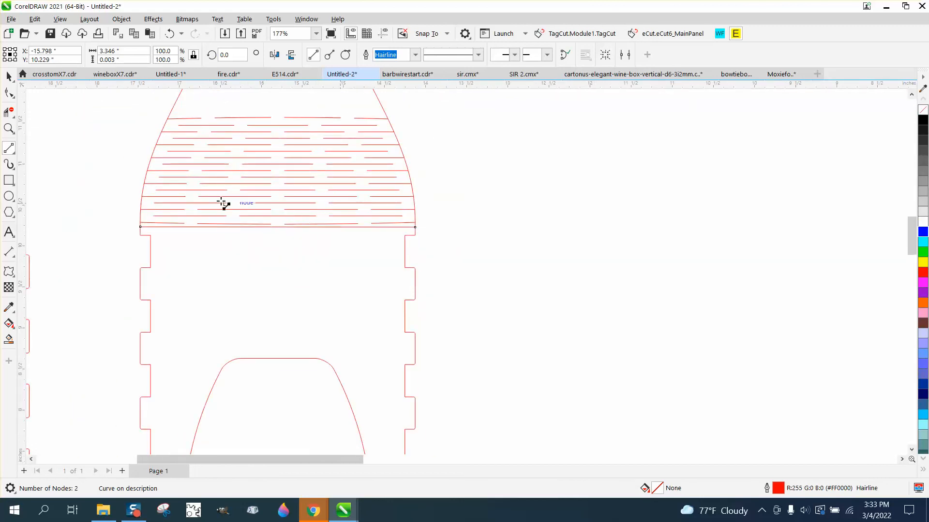
pyautogui.scroll(-4, 416, 233)
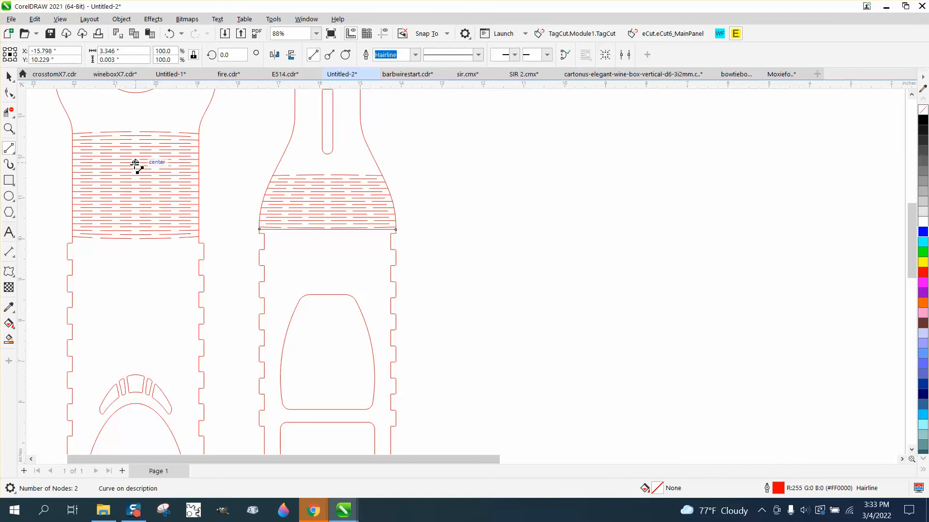
pyautogui.scroll(-1, 83, 155)
pyautogui.scroll(-2, 145, 184)
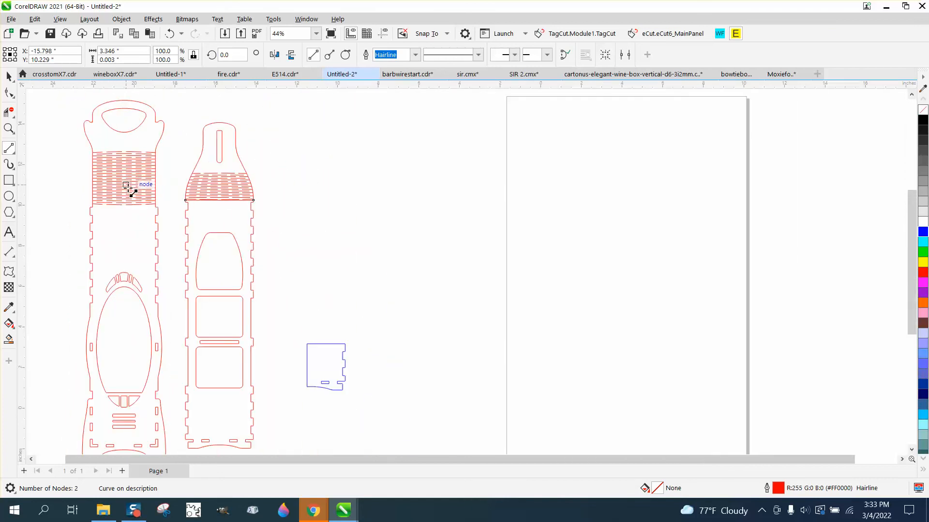
pyautogui.click(9, 340)
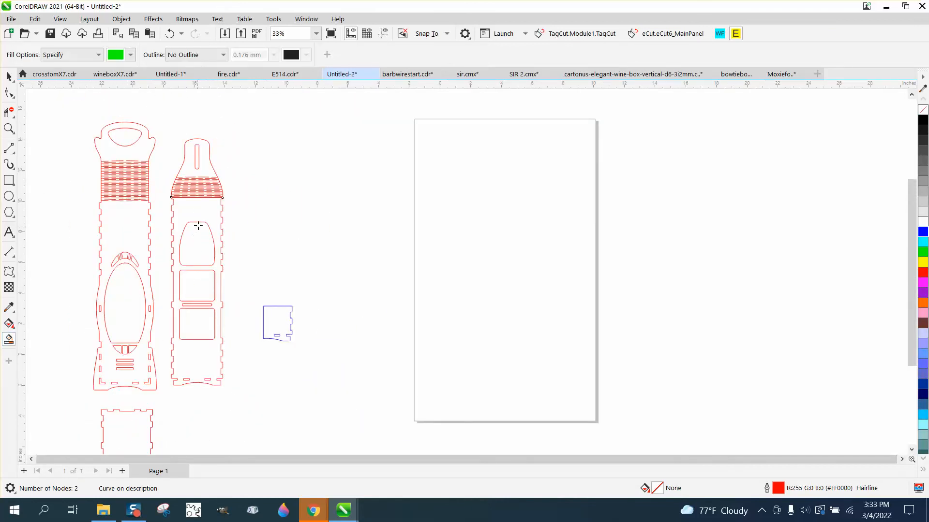
pyautogui.click(204, 213)
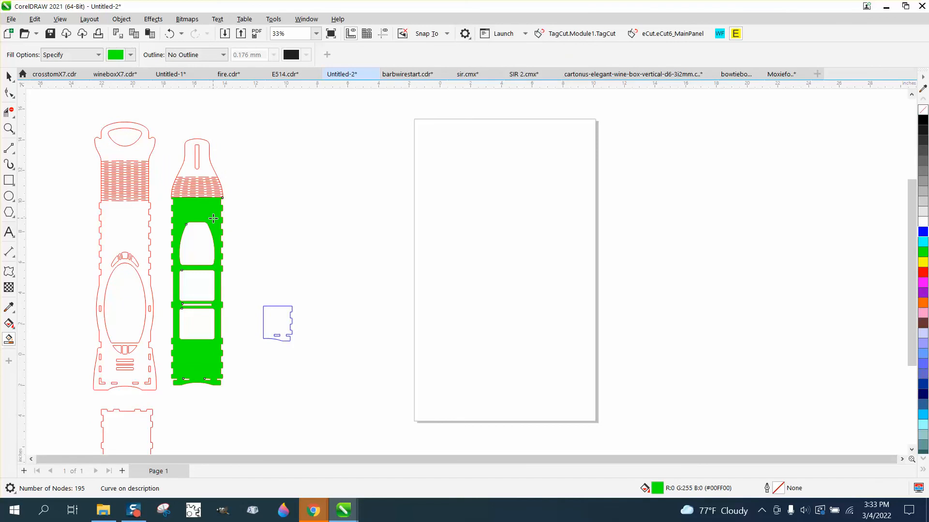
# Set the nudge distance to 4 inches and shift the green filled body 12 inches horizontally towards the page, clear of the original panel.
pyautogui.click(9, 77)
pyautogui.click(85, 97)
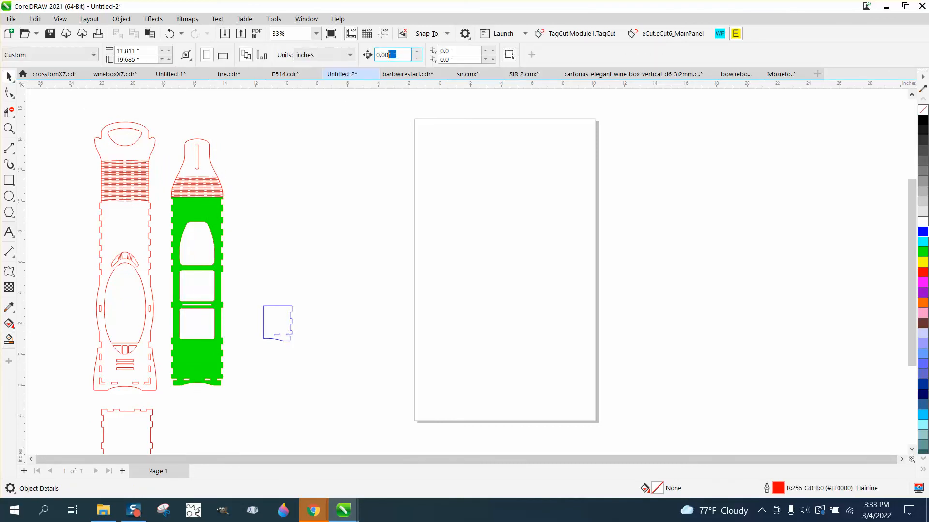
pyautogui.moveTo(389, 56); pyautogui.dragTo(377, 55)
pyautogui.write('4')
pyautogui.click(222, 205)
pyautogui.press('Right')
pyautogui.press('Right')
pyautogui.press('Right')
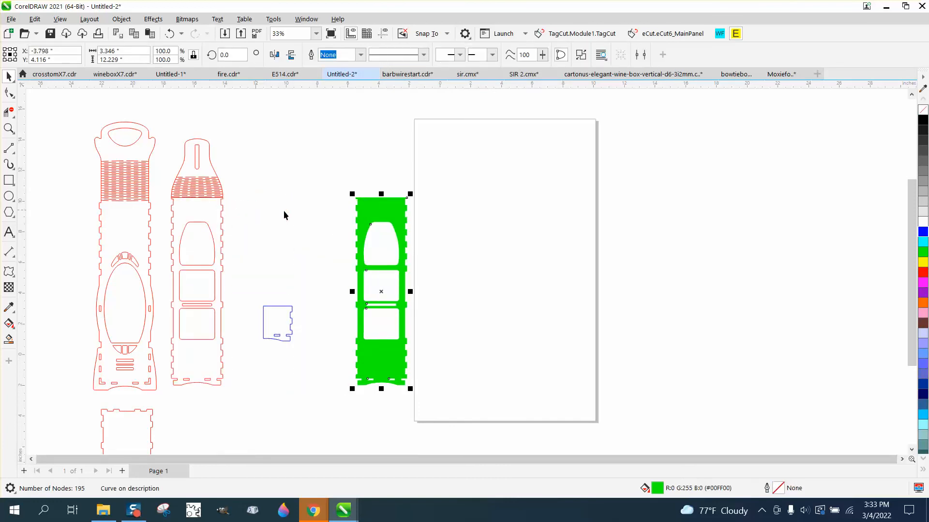
# Convert the green body into an unfilled shape with a red outline and break its curve apart.
pyautogui.click(923, 111)
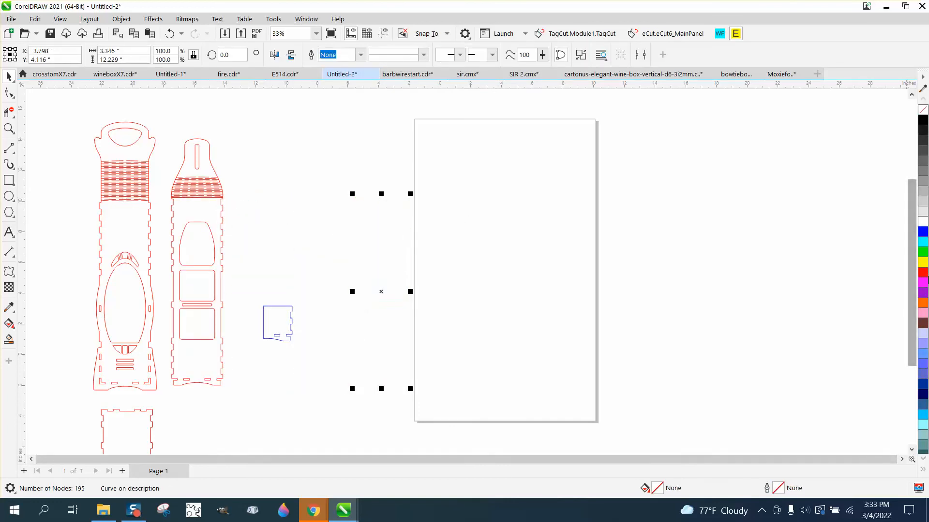
pyautogui.rightClick(920, 273)
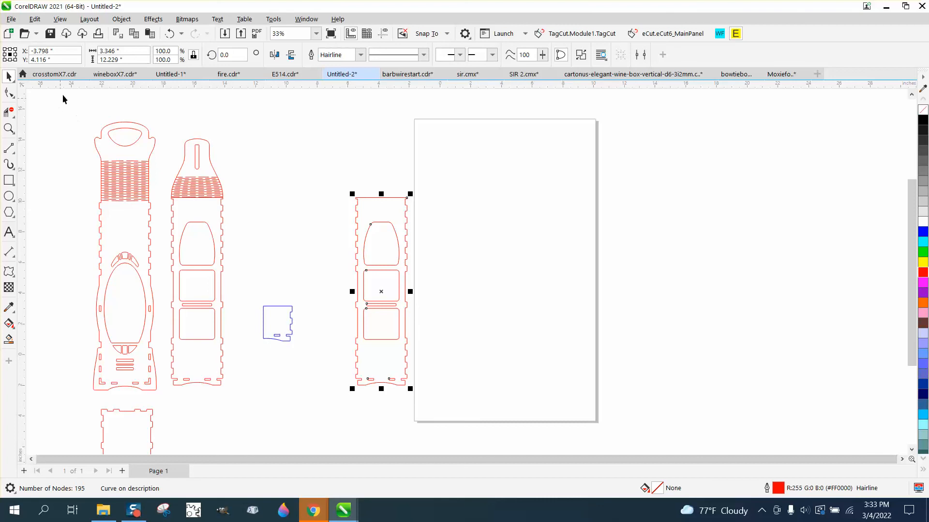
pyautogui.click(121, 19)
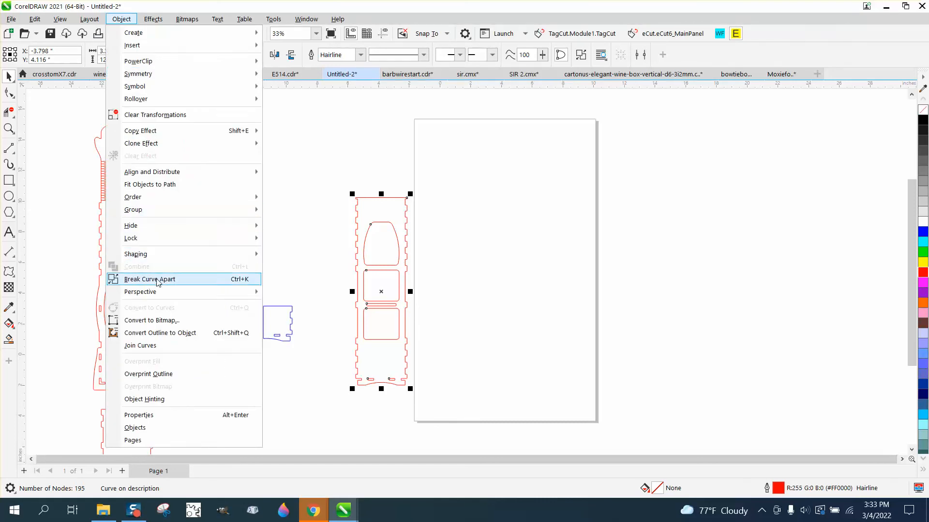
pyautogui.click(158, 280)
# Try to select the nodes of the uppermost notches on both side edges of the copied body while all its curves are selected.
pyautogui.click(8, 93)
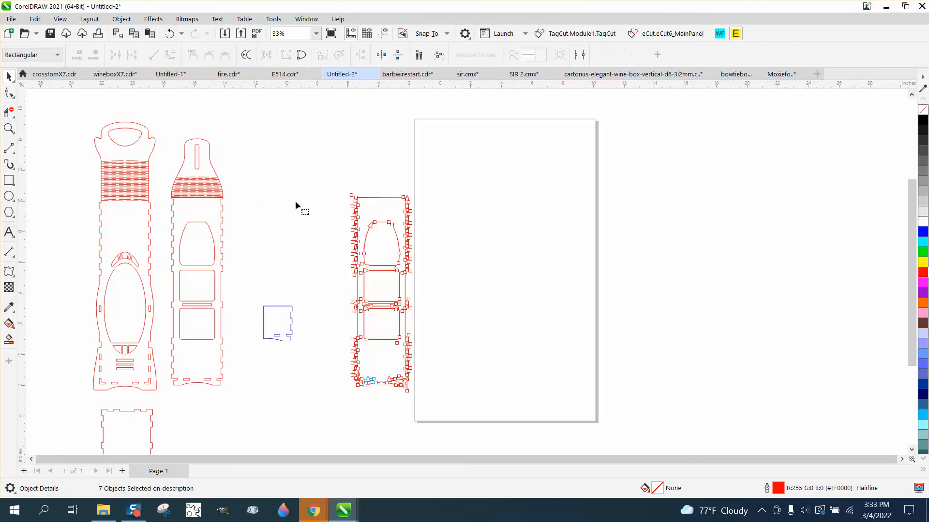
pyautogui.click(9, 128)
pyautogui.moveTo(329, 193); pyautogui.dragTo(554, 259)
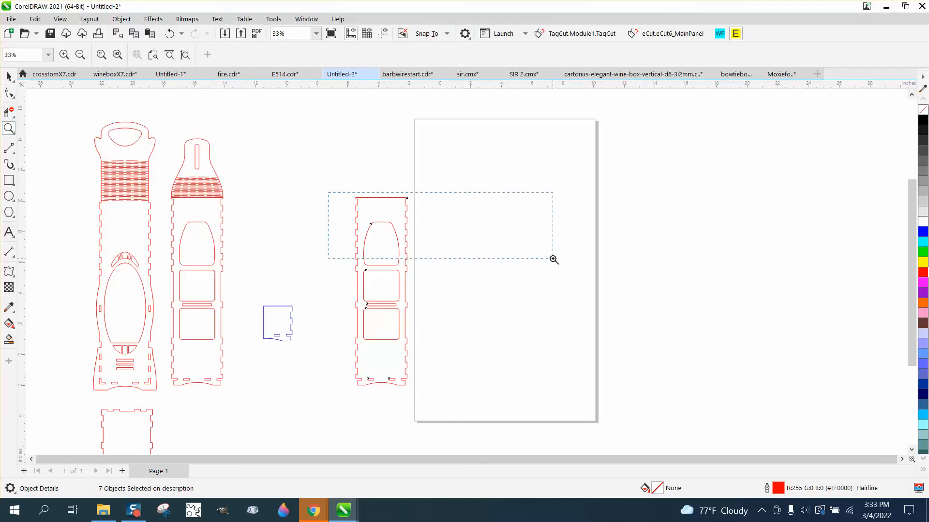
pyautogui.click(9, 93)
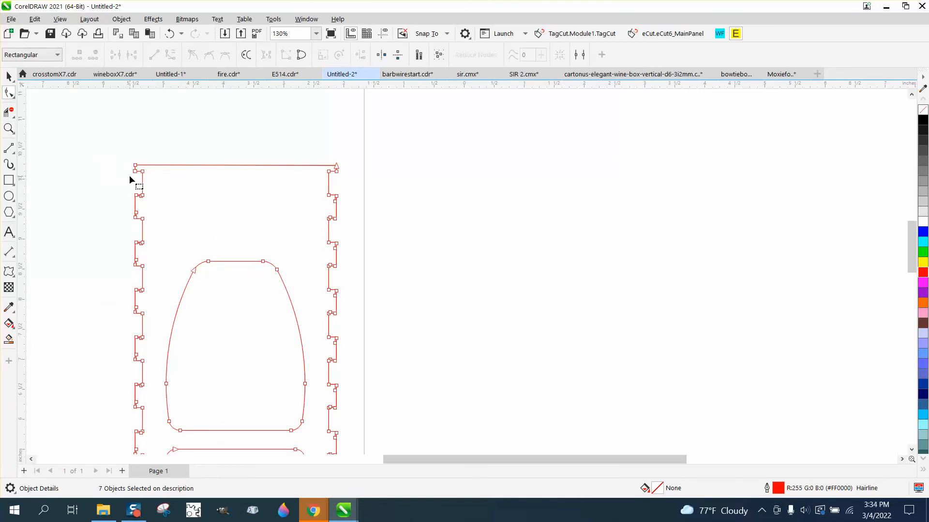
pyautogui.moveTo(126, 168); pyautogui.dragTo(169, 183)
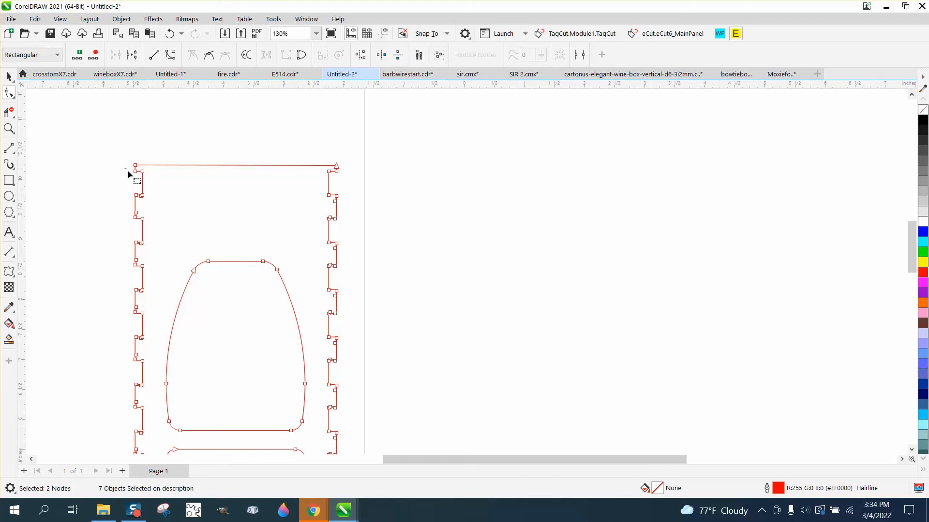
pyautogui.moveTo(127, 170); pyautogui.dragTo(360, 192)
# Set the nudge distance to 0.001 inch and nudge the node rows of the copied body's uppermost side tabs on both edges to narrow them.
pyautogui.click(9, 76)
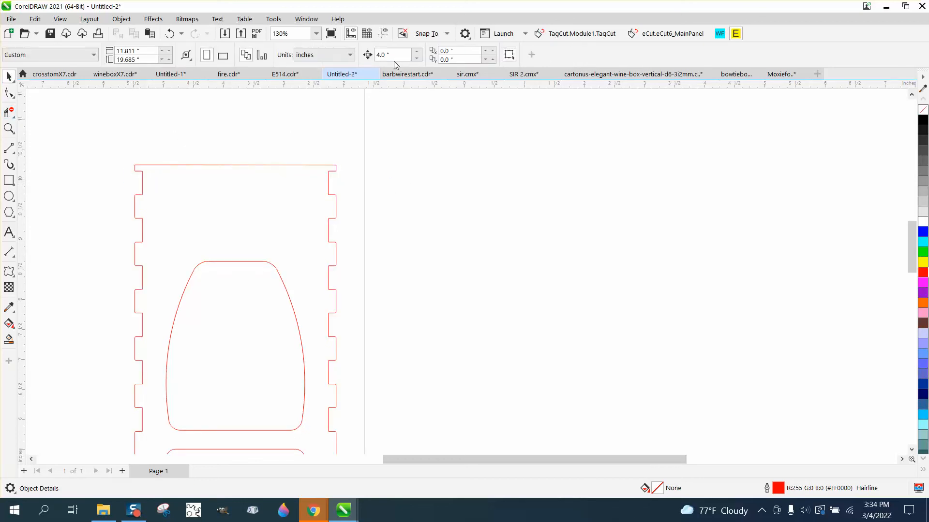
pyautogui.moveTo(393, 55); pyautogui.dragTo(305, 56)
pyautogui.write('.001')
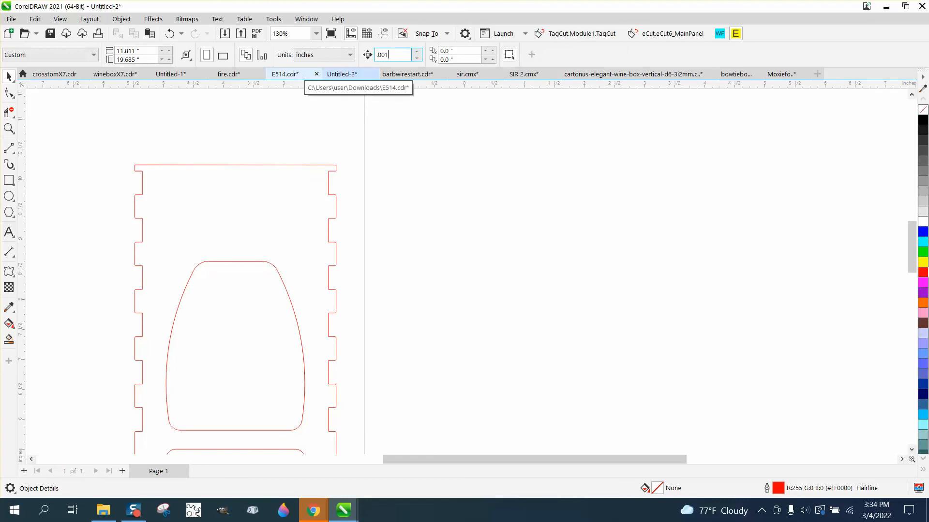
pyautogui.click(9, 128)
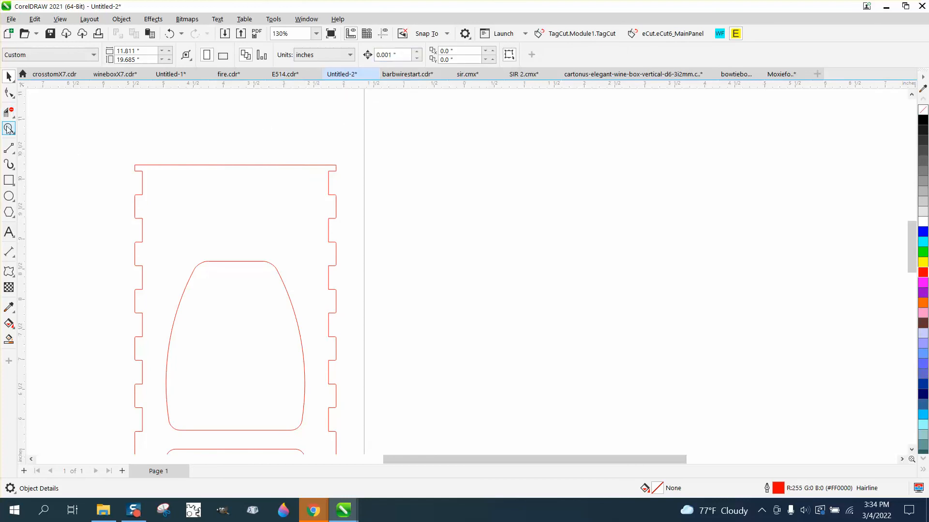
pyautogui.moveTo(237, 184); pyautogui.dragTo(476, 208)
pyautogui.press('F10')
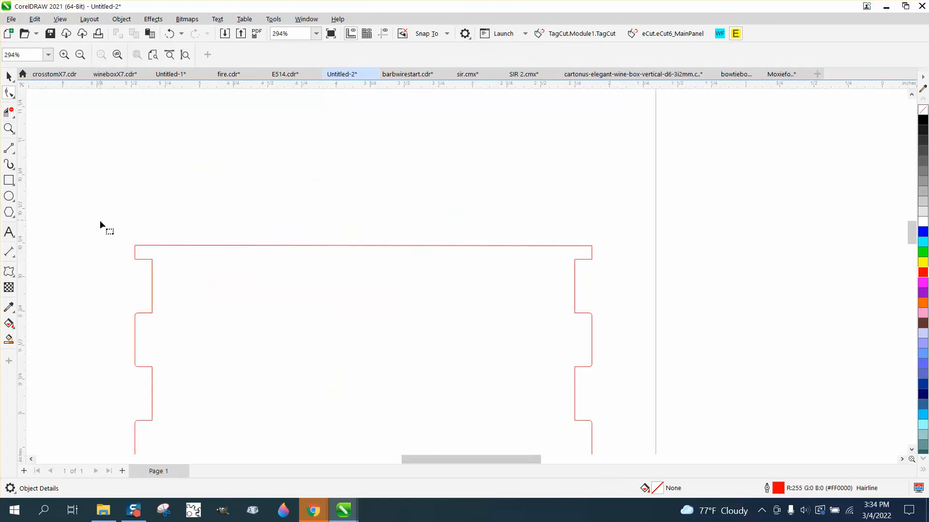
pyautogui.click(135, 259)
pyautogui.moveTo(126, 256); pyautogui.dragTo(606, 272)
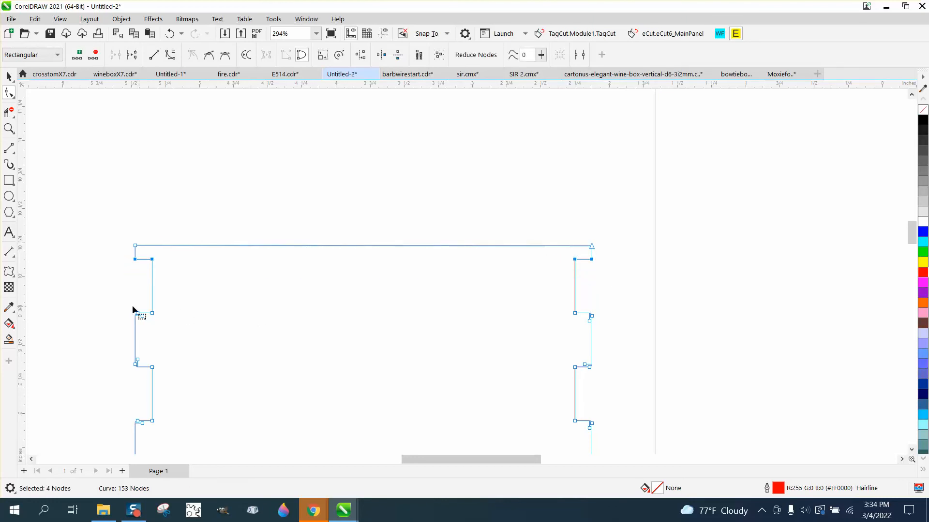
pyautogui.moveTo(118, 306); pyautogui.dragTo(631, 324)
pyautogui.moveTo(105, 354); pyautogui.dragTo(305, 370)
pyautogui.moveTo(589, 375); pyautogui.dragTo(622, 377)
pyautogui.moveTo(347, 430); pyautogui.dragTo(628, 435)
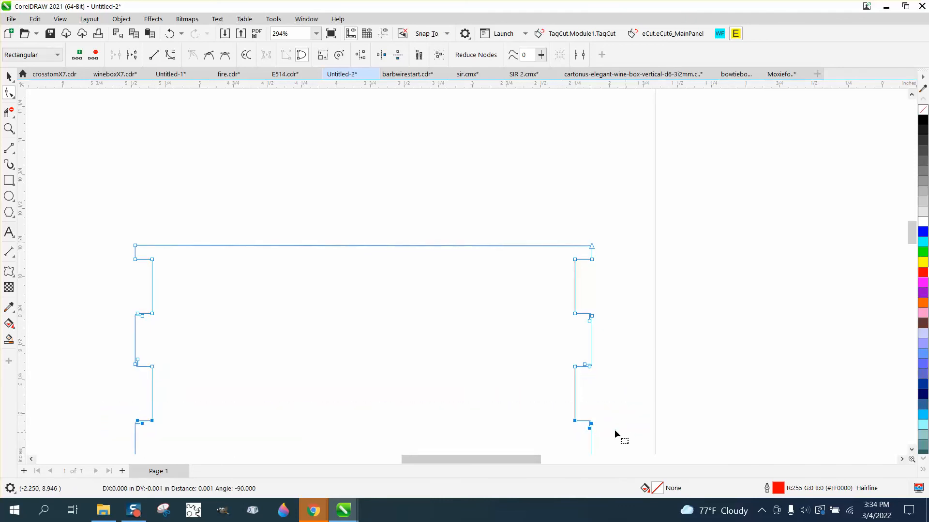
# Delete the original narrower panel's body below the dividing line with Virtual Segment Delete, keeping the neck section with the hinge slits.
pyautogui.scroll(-5, 486, 391)
pyautogui.scroll(-1, 455, 360)
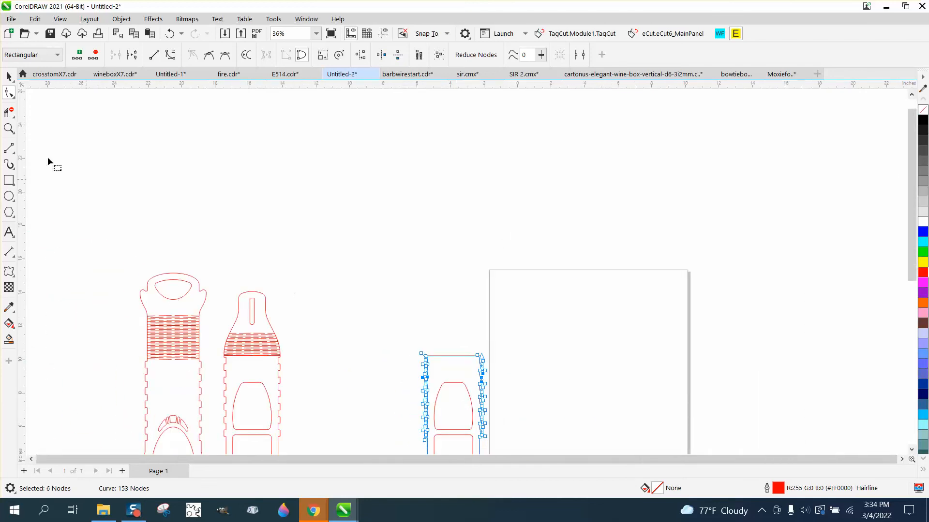
pyautogui.click(9, 76)
pyautogui.scroll(-1, 419, 205)
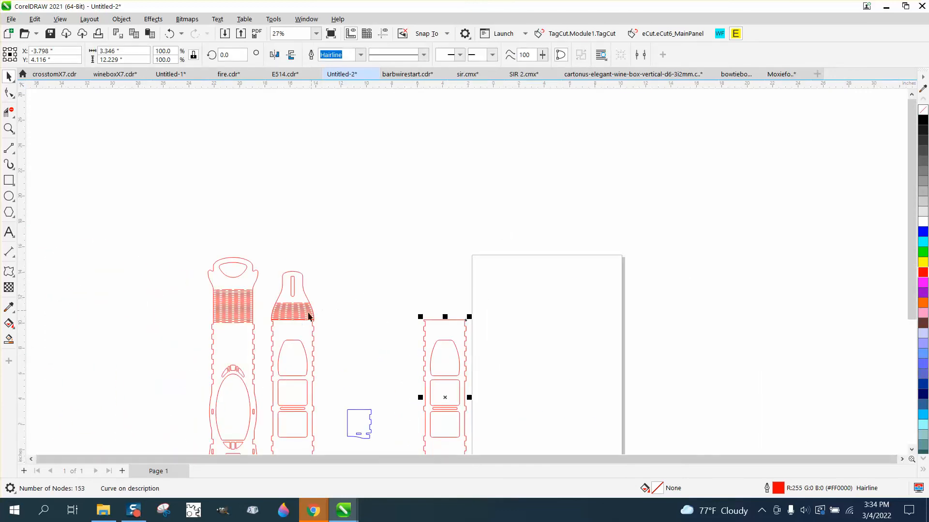
pyautogui.click(9, 129)
pyautogui.moveTo(246, 302); pyautogui.dragTo(428, 357)
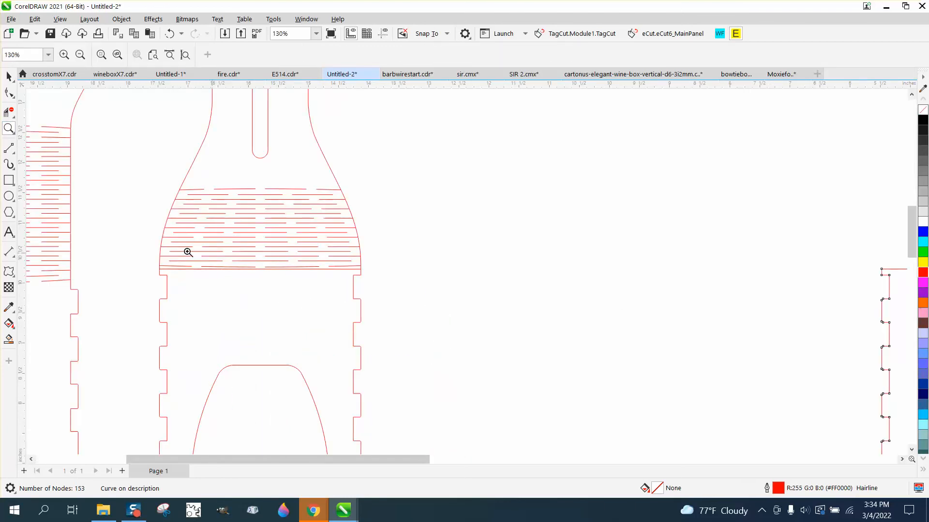
pyautogui.click(9, 112)
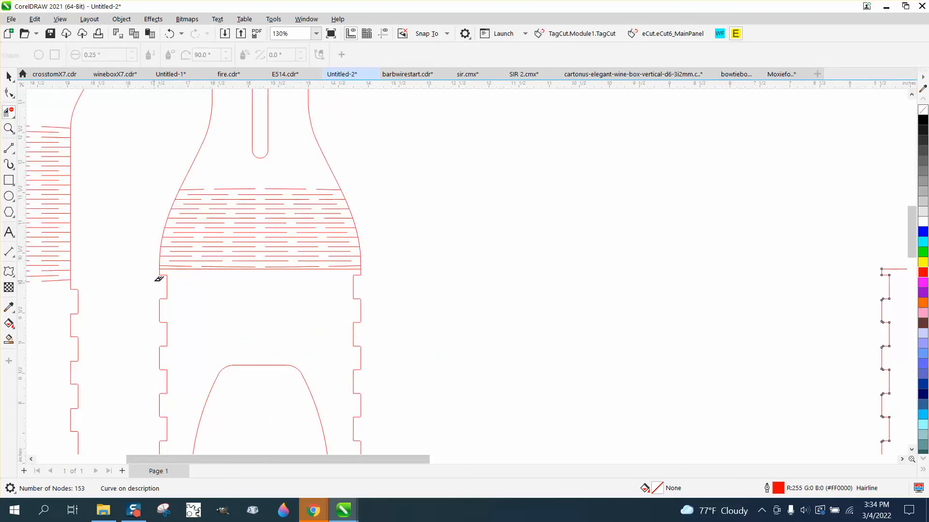
pyautogui.moveTo(188, 305); pyautogui.dragTo(426, 320)
pyautogui.scroll(-4, 398, 315)
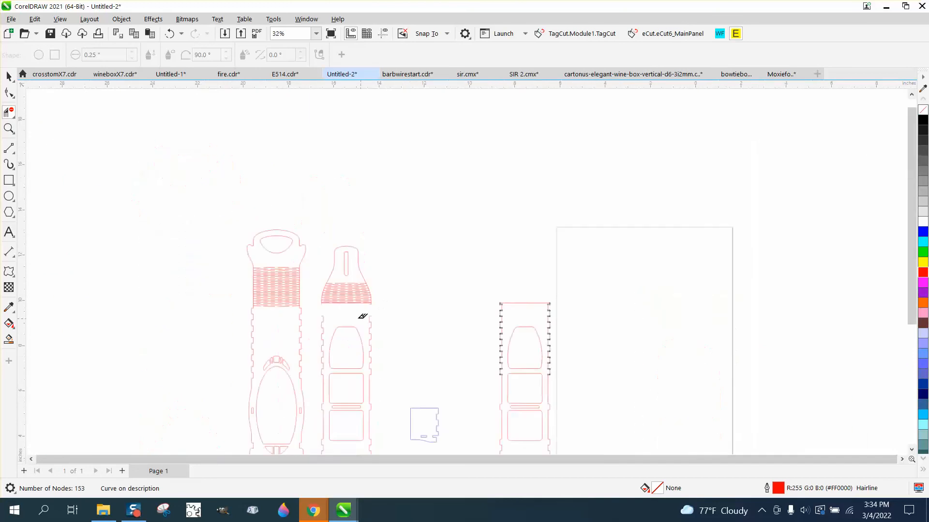
pyautogui.moveTo(320, 314); pyautogui.dragTo(391, 424)
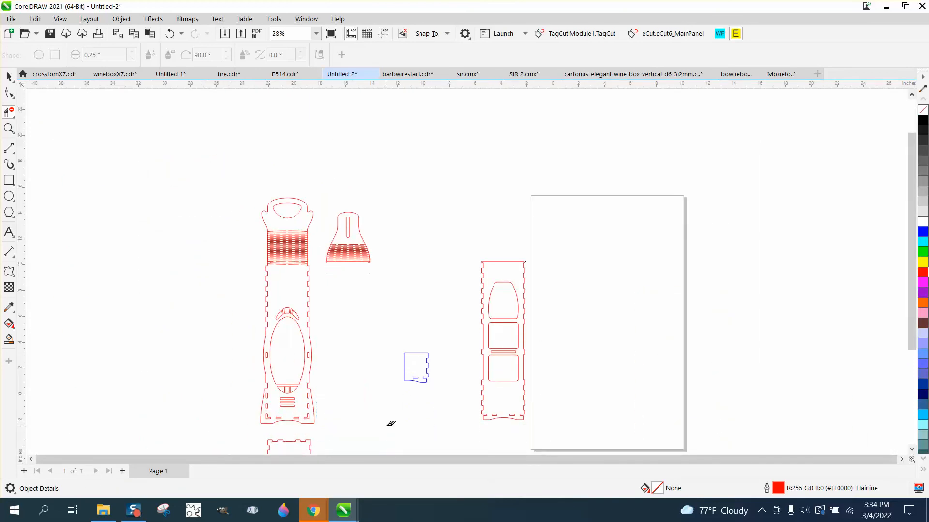
# Delete the leftover edge stubs and the dividing line beneath the narrower panel's neck section with Virtual Segment Delete.
pyautogui.click(9, 129)
pyautogui.moveTo(327, 253); pyautogui.dragTo(458, 297)
pyautogui.scroll(-2, 396, 246)
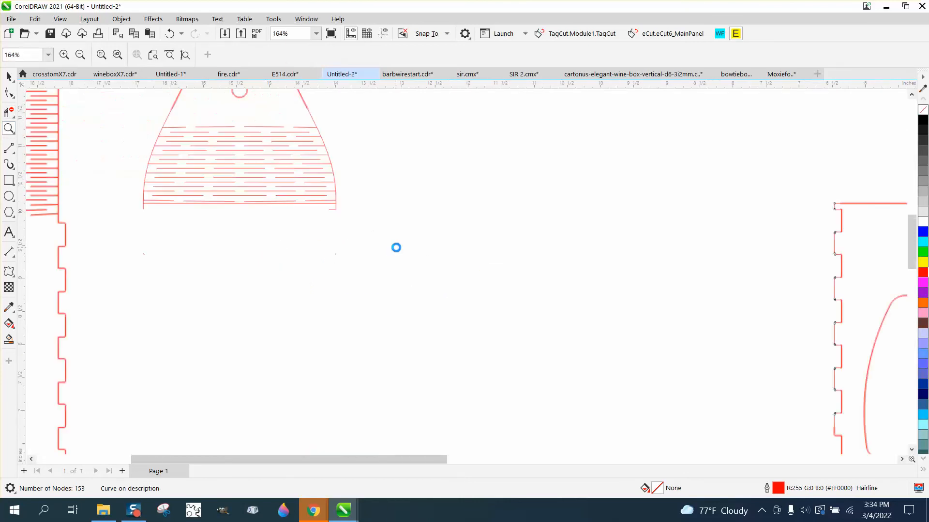
pyautogui.click(8, 113)
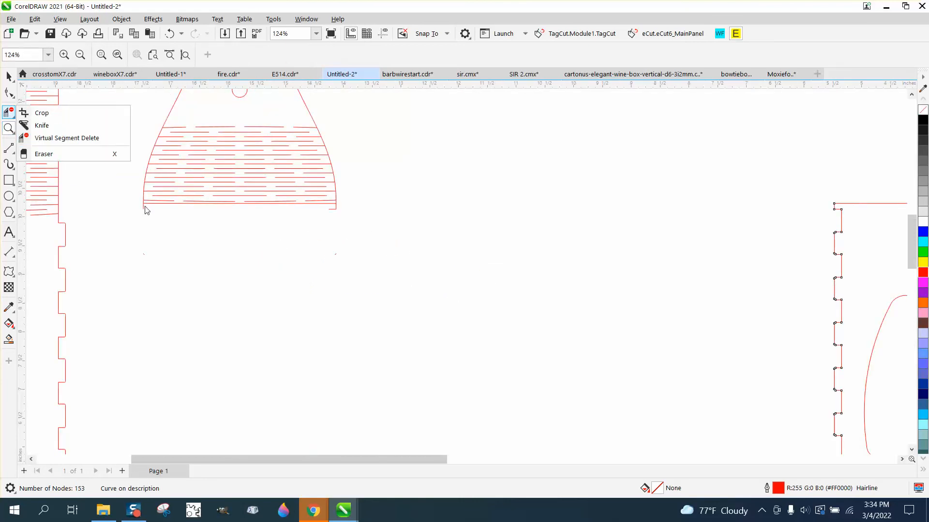
pyautogui.click(68, 138)
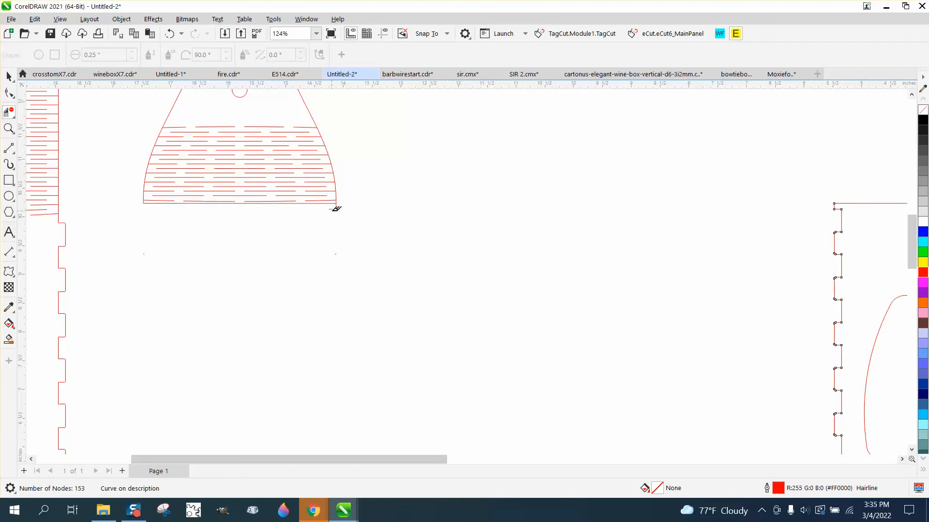
pyautogui.click(334, 200)
# Set the nudge distance to 4 inches and nudge the edited body 12 inches left to meet the narrower panel's neck section.
pyautogui.click(9, 76)
pyautogui.scroll(-2, 501, 248)
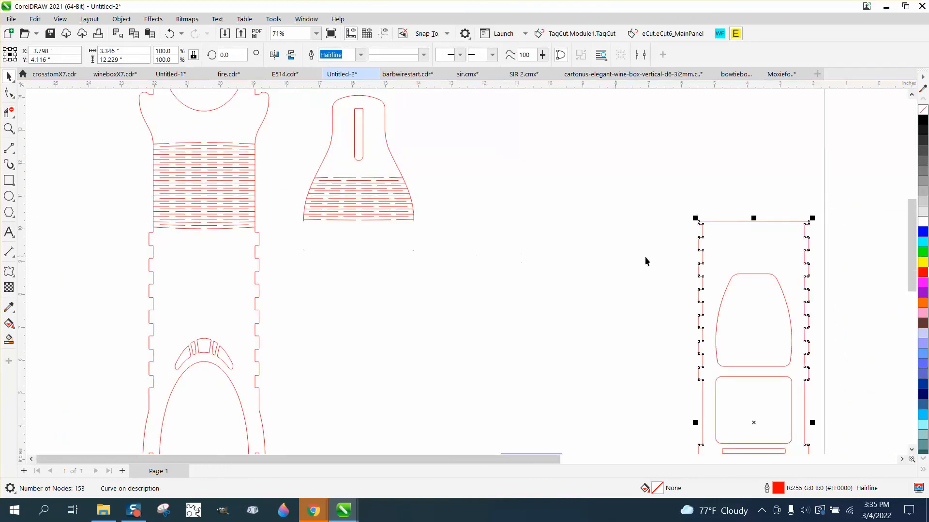
pyautogui.click(619, 227)
pyautogui.click(400, 52)
pyautogui.write('4')
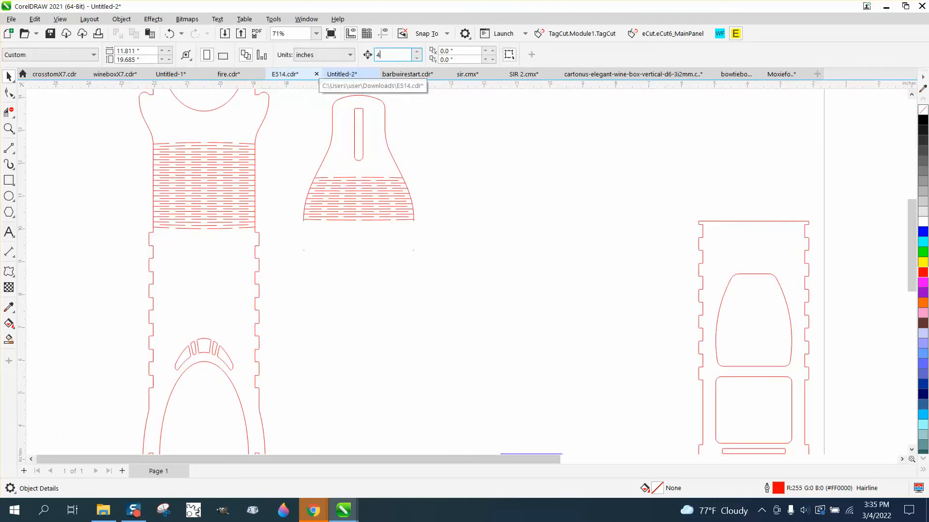
pyautogui.click(718, 242)
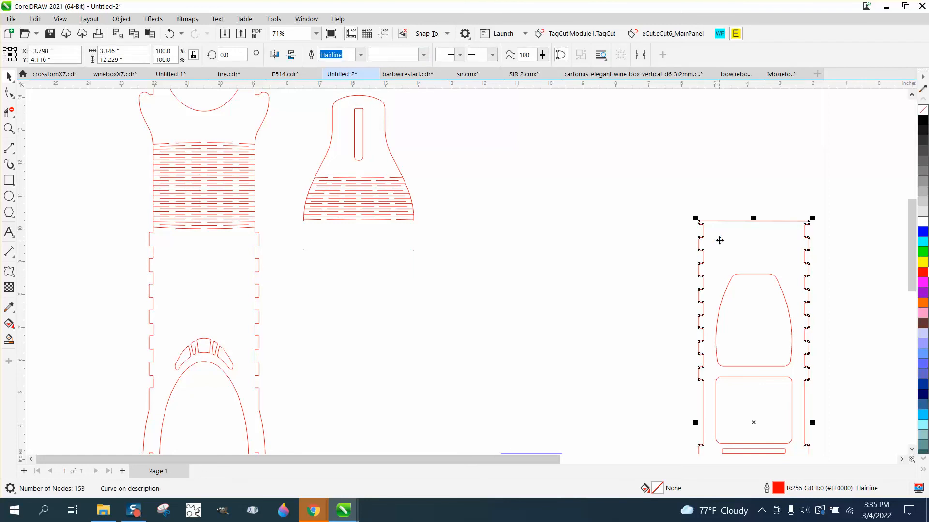
pyautogui.press('Left')
pyautogui.press('Left')
pyautogui.press('Left')
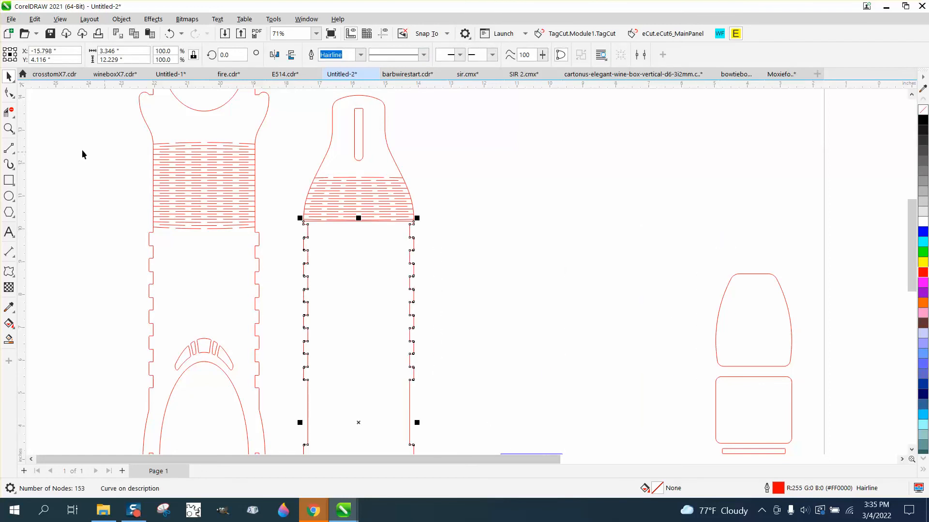
# Delete the body's upper edge line where it meets the neck section with Virtual Segment Delete.
pyautogui.click(9, 128)
pyautogui.moveTo(288, 202); pyautogui.dragTo(535, 277)
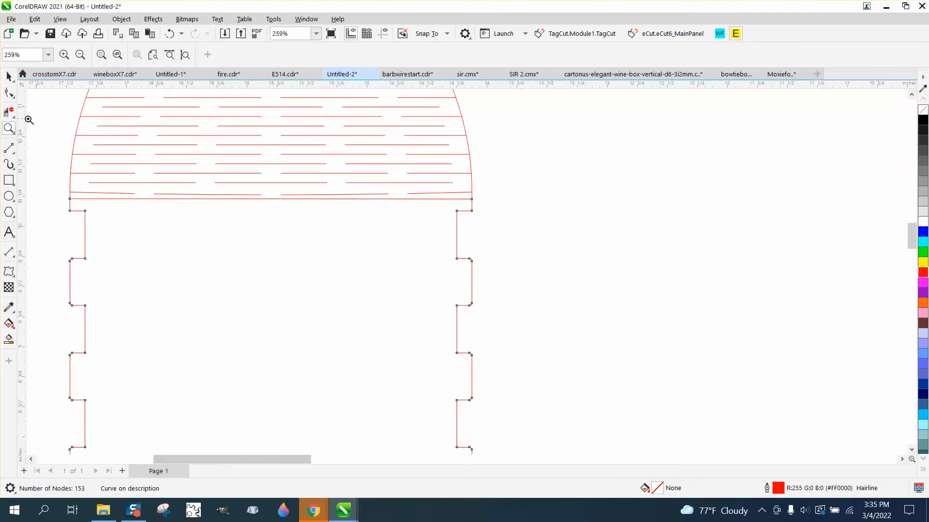
pyautogui.click(9, 112)
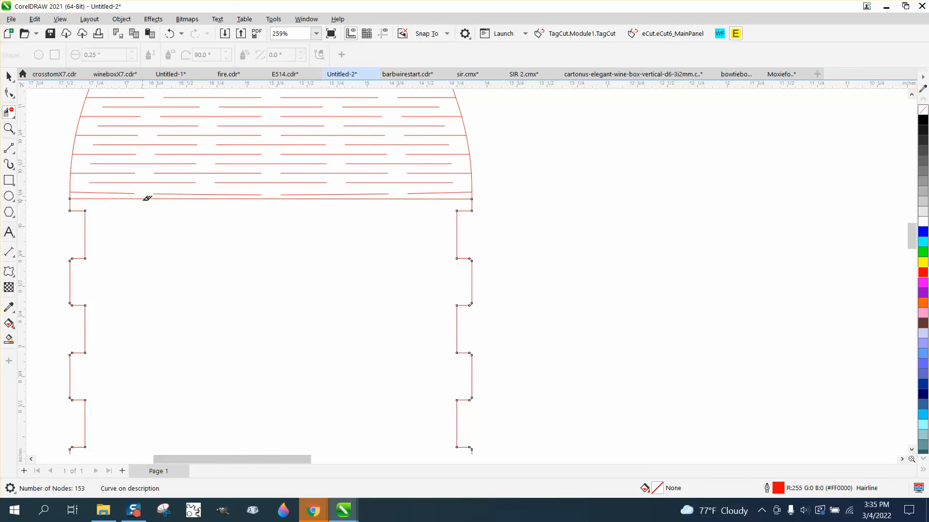
pyautogui.click(145, 196)
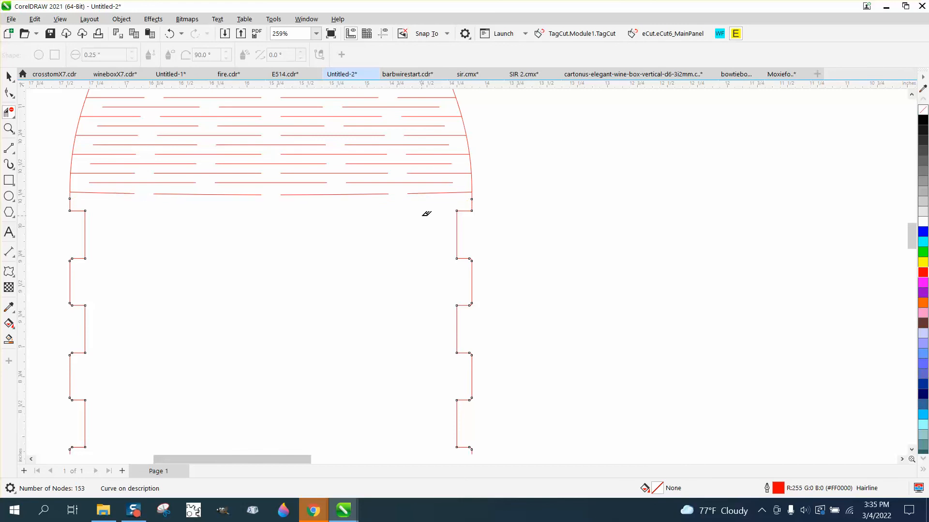
# Select the body's window cutouts and slots left beside the page and nudge them 12 inches left into the narrower panel.
pyautogui.scroll(-2, 426, 213)
pyautogui.scroll(-1, 426, 223)
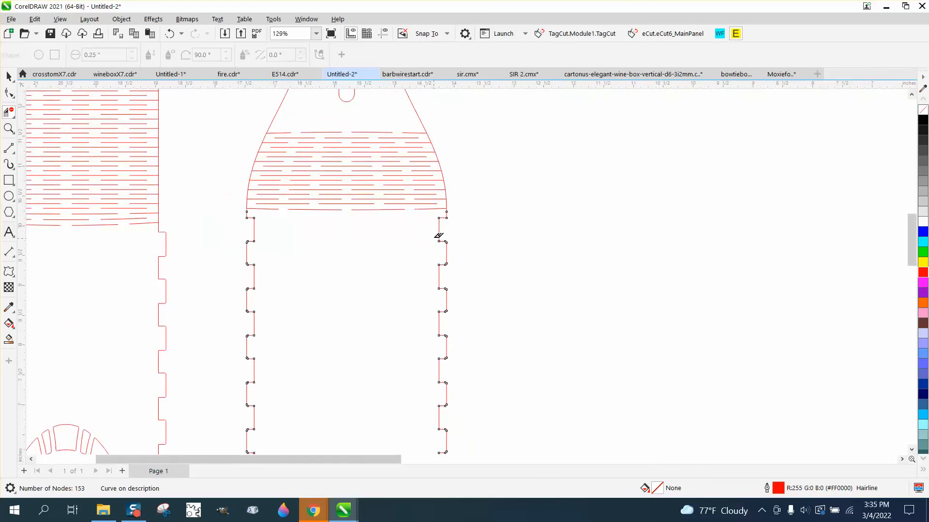
pyautogui.scroll(-3, 426, 233)
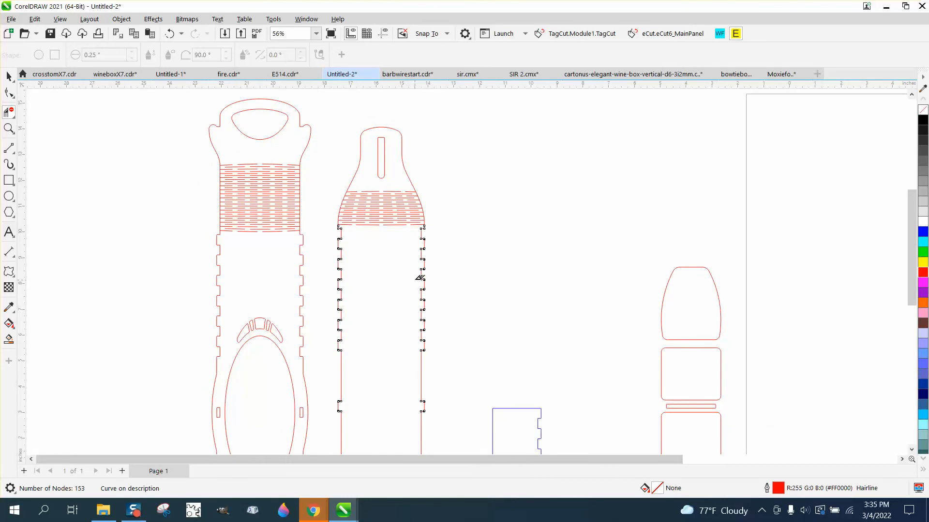
pyautogui.scroll(-1, 419, 278)
pyautogui.scroll(-1, 424, 266)
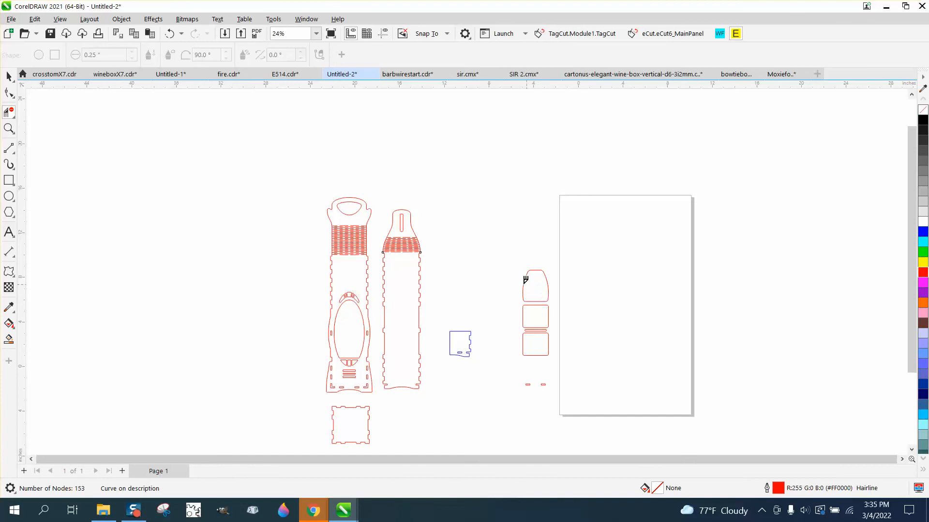
pyautogui.click(9, 76)
pyautogui.moveTo(492, 262); pyautogui.dragTo(529, 341)
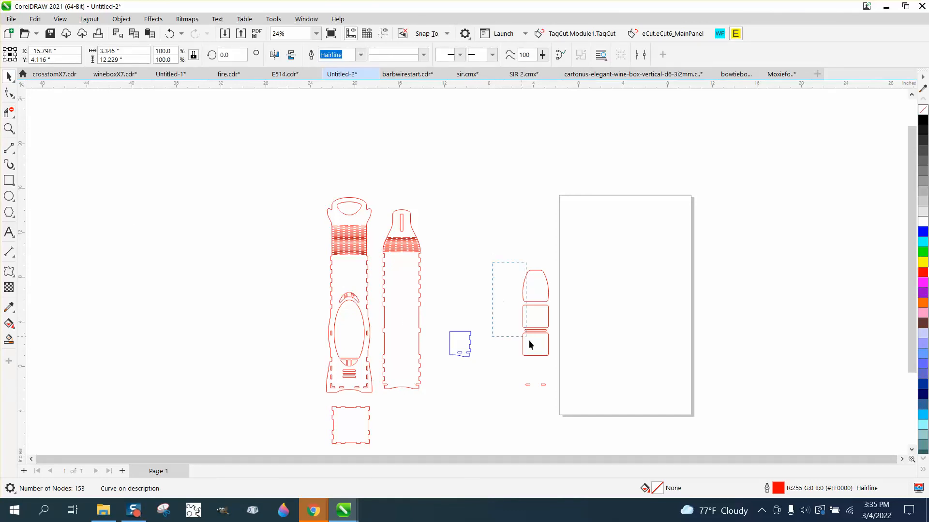
pyautogui.moveTo(599, 406); pyautogui.dragTo(606, 405)
pyautogui.press('Left')
pyautogui.press('Left')
pyautogui.press('Left')
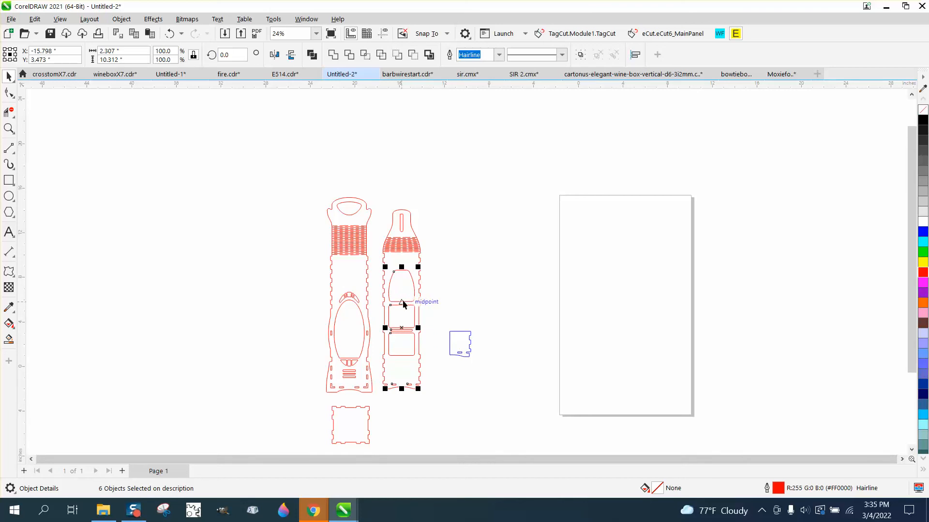
# Move the square notched panel from below the wider tall panel to the free area beside the blue piece.
pyautogui.click(9, 128)
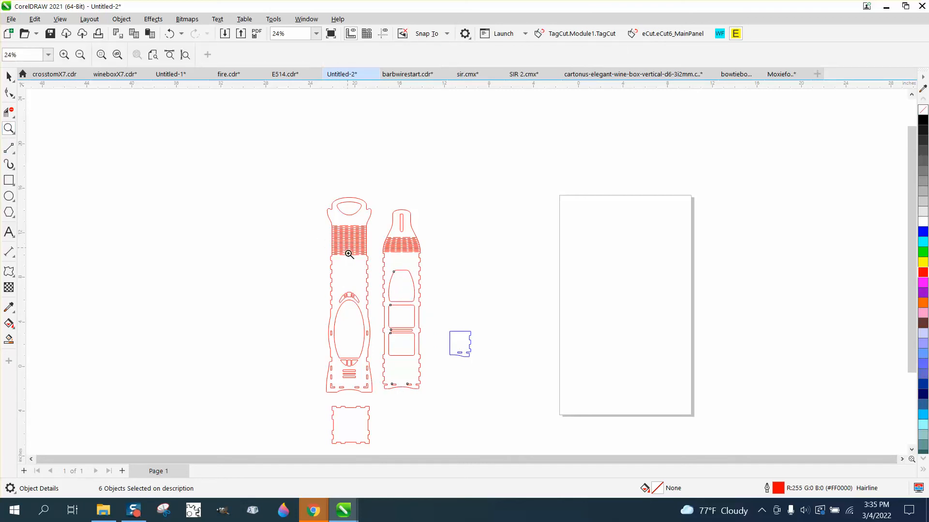
pyautogui.moveTo(349, 255); pyautogui.dragTo(487, 380)
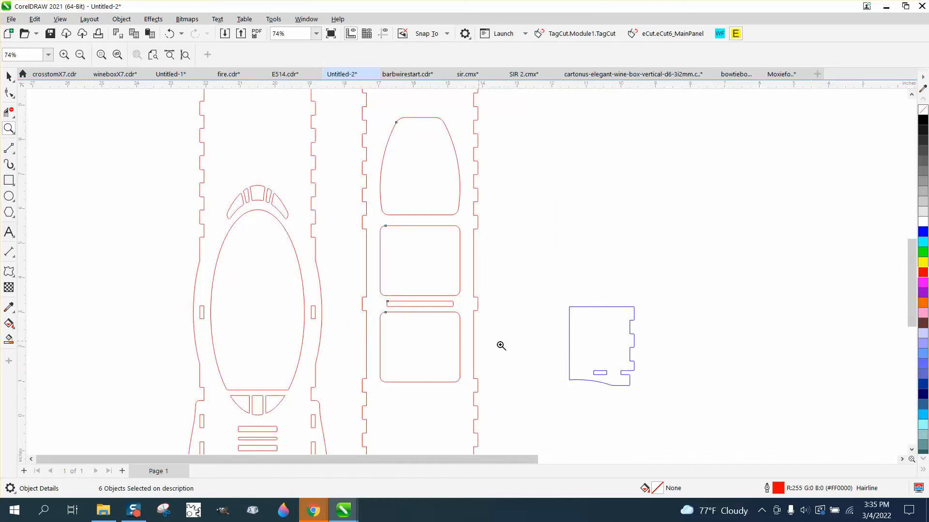
pyautogui.scroll(-2, 541, 361)
pyautogui.scroll(-2, 555, 373)
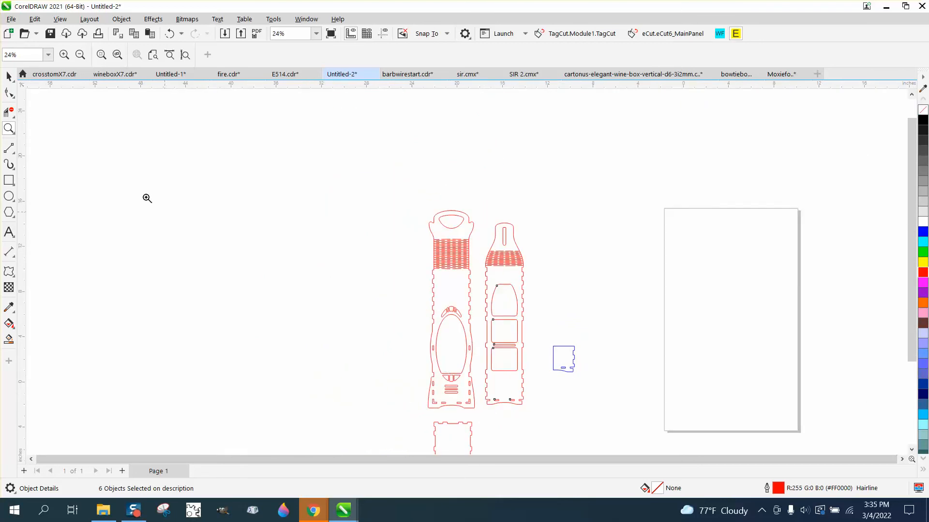
pyautogui.press('space')
pyautogui.moveTo(465, 427); pyautogui.dragTo(610, 368)
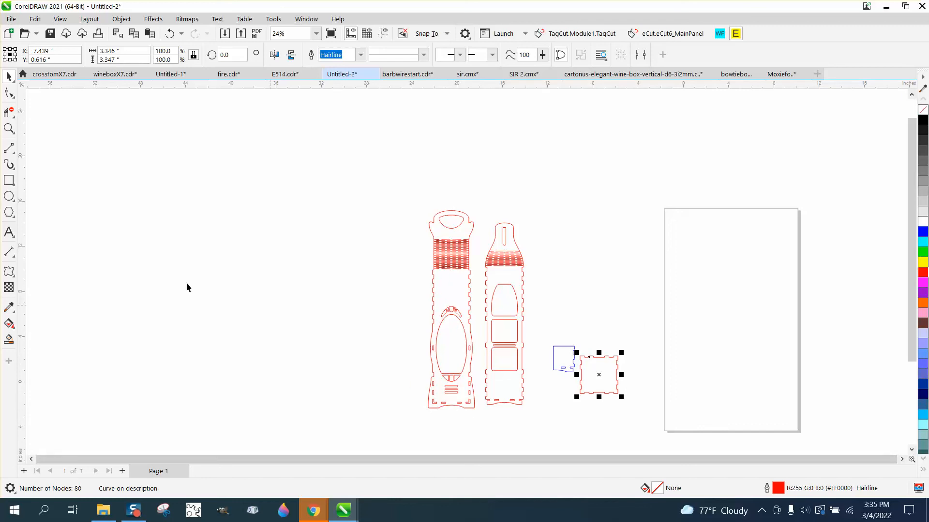
# Group all objects of the narrower tall panel, move the group to empty space above the wider panel, and place a duplicate beside it.
pyautogui.click(9, 128)
pyautogui.moveTo(409, 247); pyautogui.dragTo(537, 320)
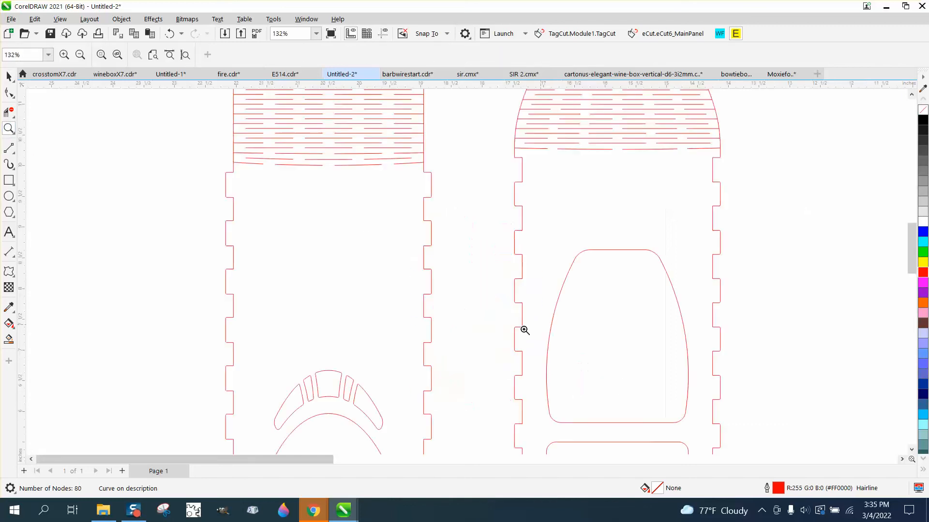
pyautogui.scroll(-6, 392, 348)
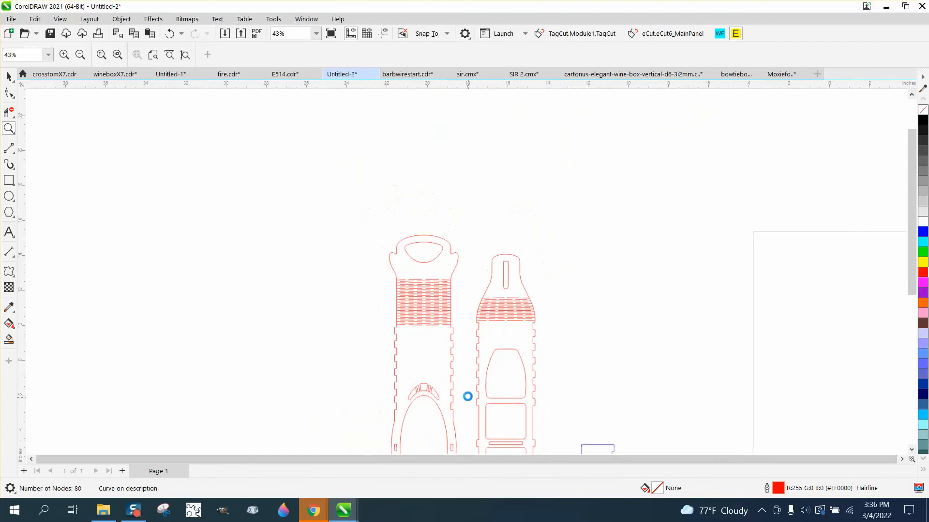
pyautogui.scroll(-3, 466, 396)
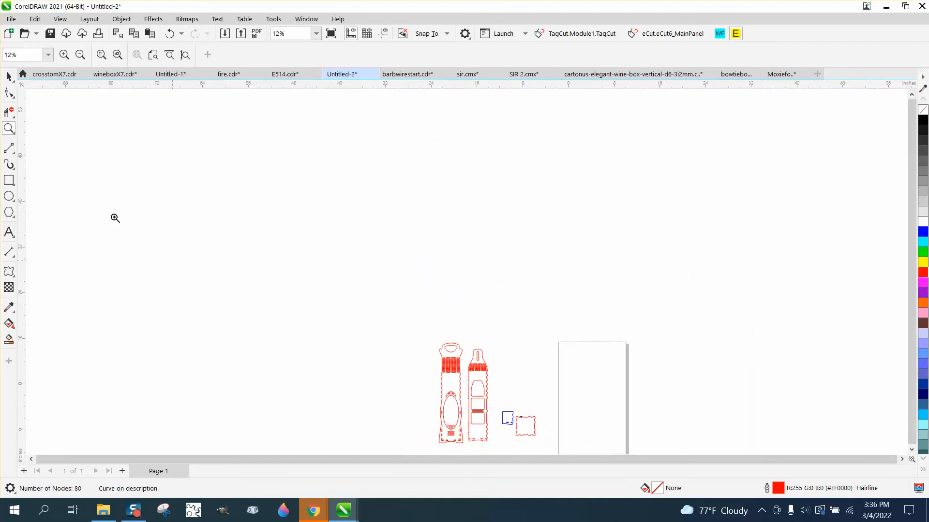
pyautogui.click(10, 77)
pyautogui.moveTo(465, 337); pyautogui.dragTo(500, 446)
pyautogui.hotkey('ctrl', 'g')
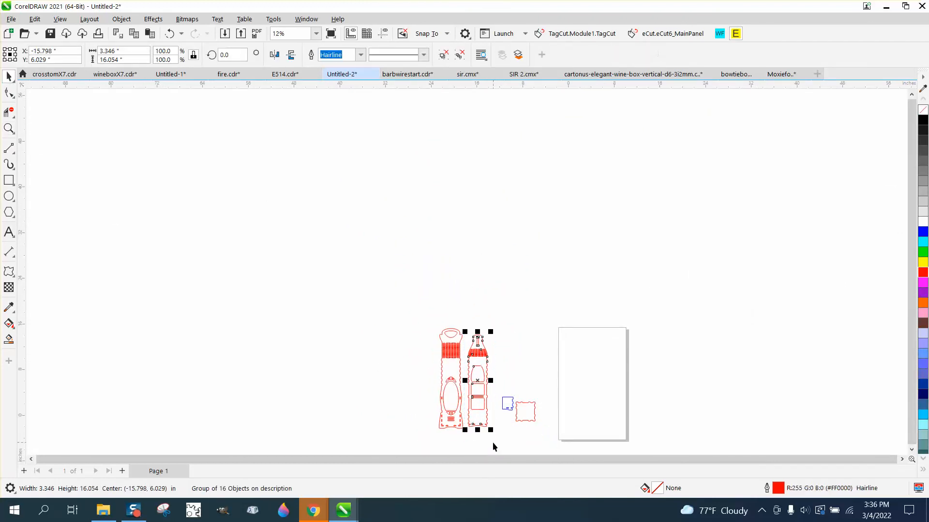
pyautogui.moveTo(481, 387); pyautogui.dragTo(279, 263)
pyautogui.rightClick(279, 263)
# Move the small blue notched piece to the center of the square panel and give it a red outline.
pyautogui.click(8, 129)
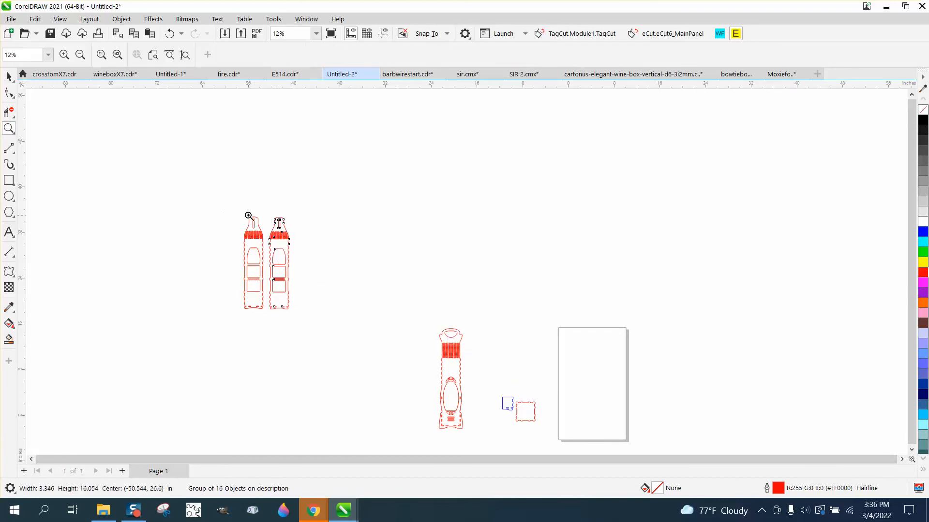
pyautogui.moveTo(244, 210); pyautogui.dragTo(406, 278)
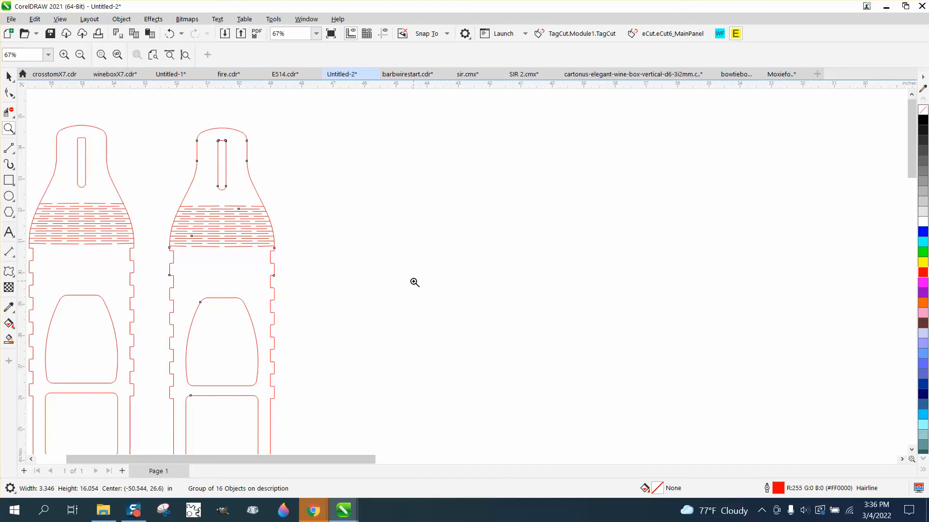
pyautogui.scroll(-10, 414, 282)
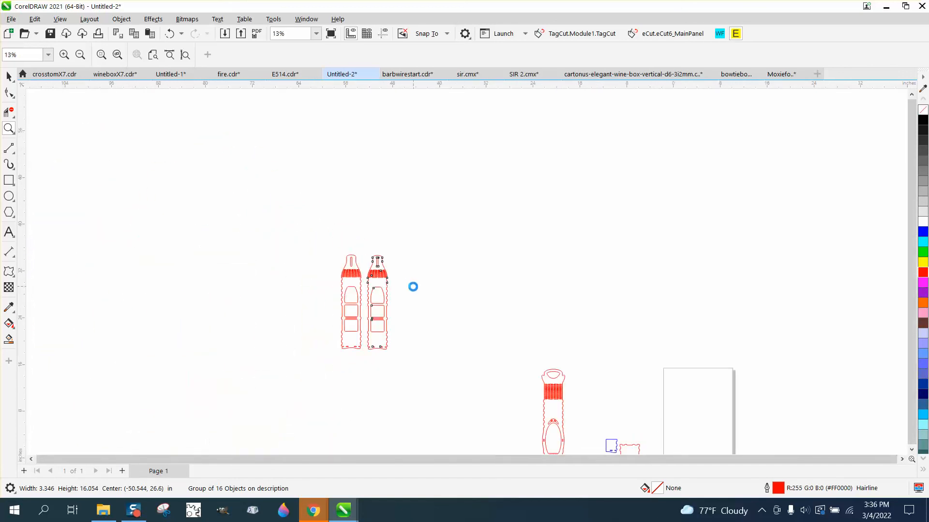
pyautogui.moveTo(504, 364); pyautogui.dragTo(574, 403)
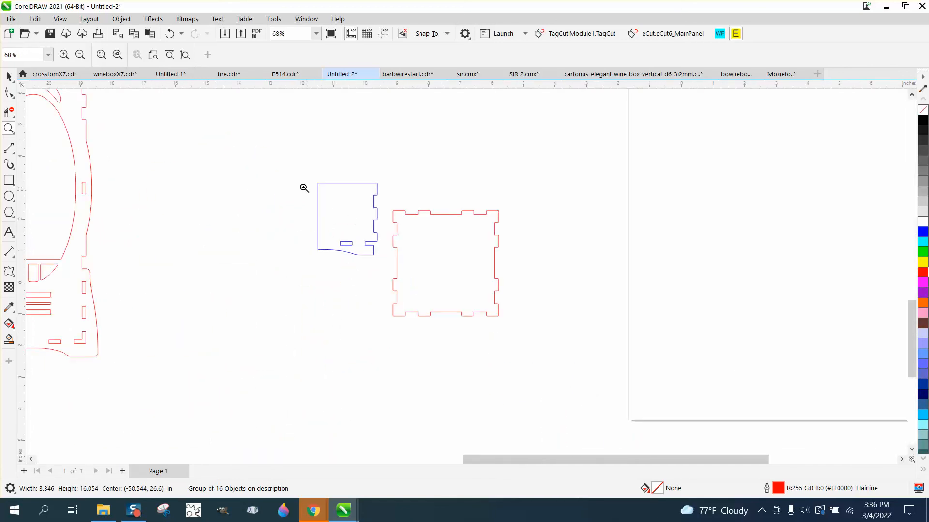
pyautogui.moveTo(297, 170); pyautogui.dragTo(571, 350)
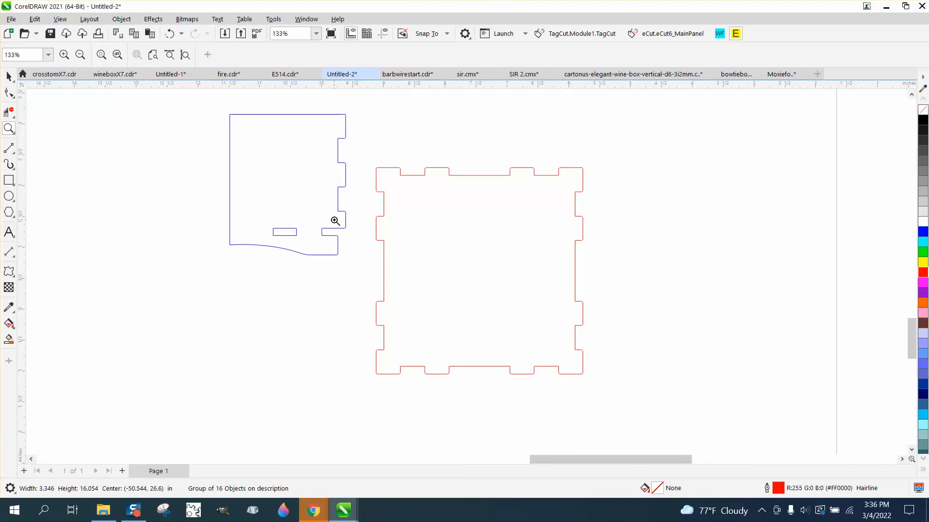
pyautogui.click(9, 77)
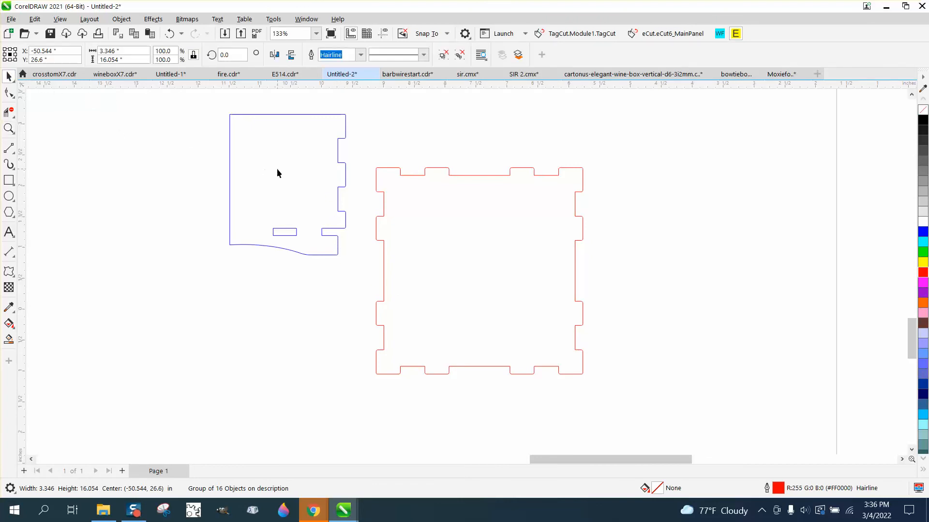
pyautogui.click(345, 171)
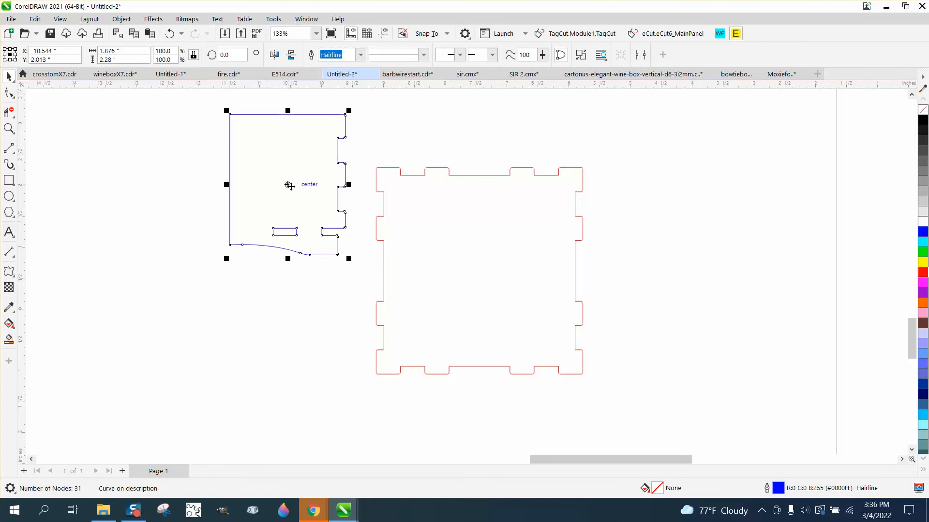
pyautogui.moveTo(289, 186); pyautogui.dragTo(482, 271)
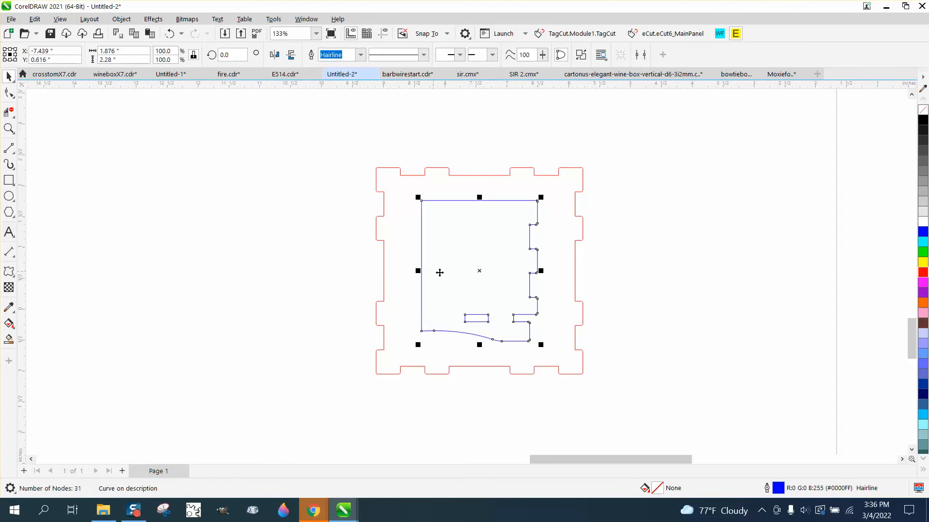
pyautogui.rightClick(923, 272)
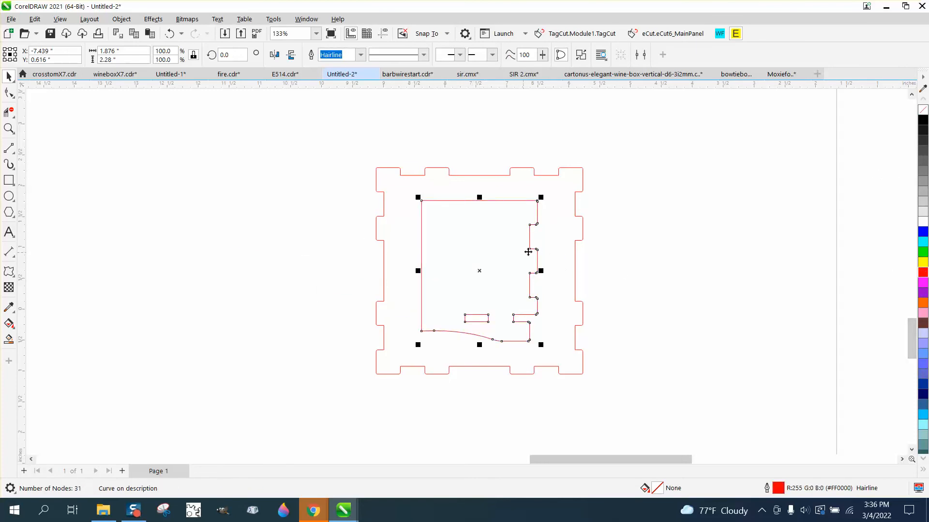
# Move the square notched panel left, clear of the small notched piece.
pyautogui.click(608, 271)
pyautogui.moveTo(539, 263); pyautogui.dragTo(346, 261)
pyautogui.scroll(-2, 535, 307)
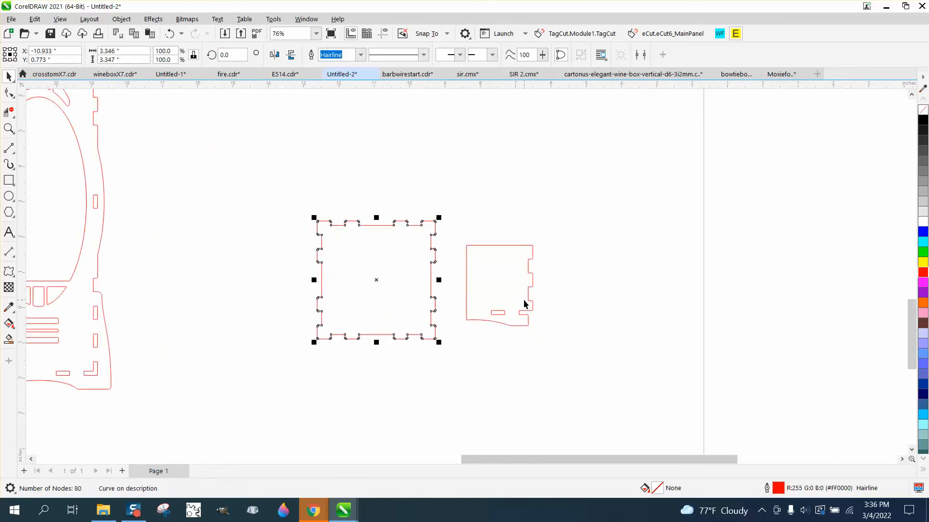